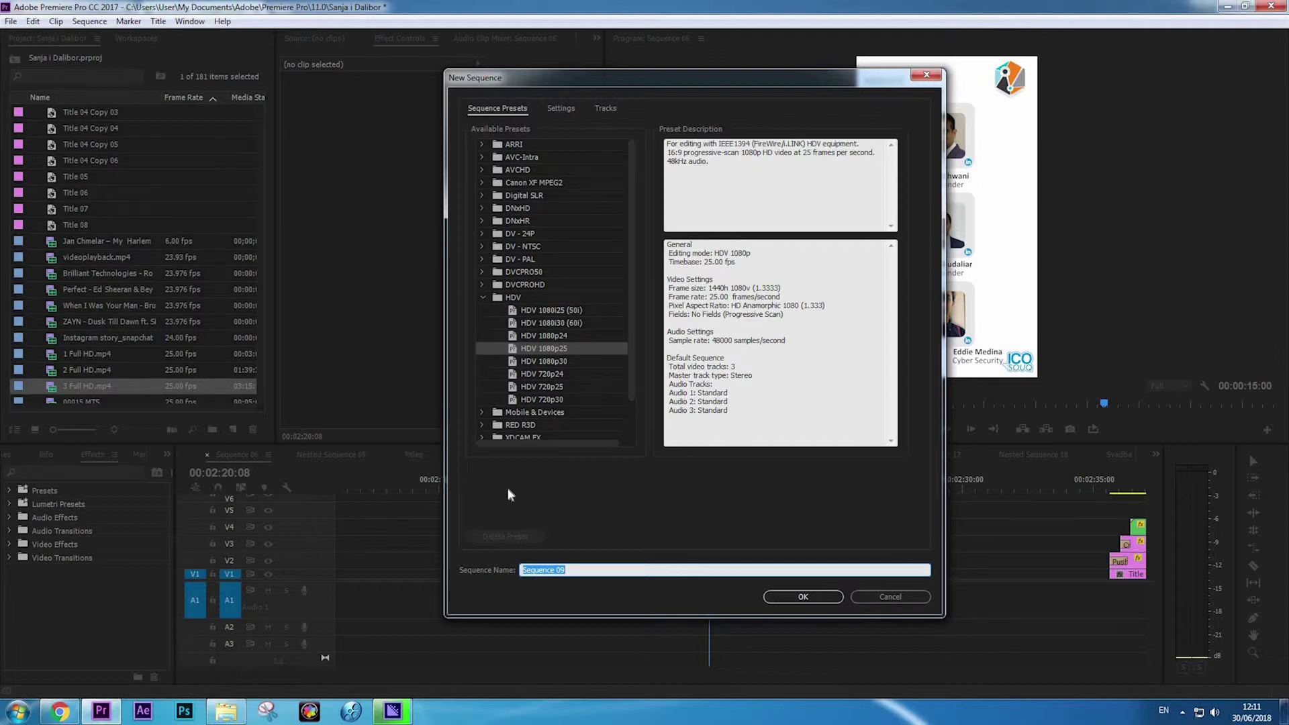
Switch to Photoshop and select the floating lens in P1040060.jpg with the Quick Selection Tool.
{"action": "left_click", "coordinate": [184, 712]}
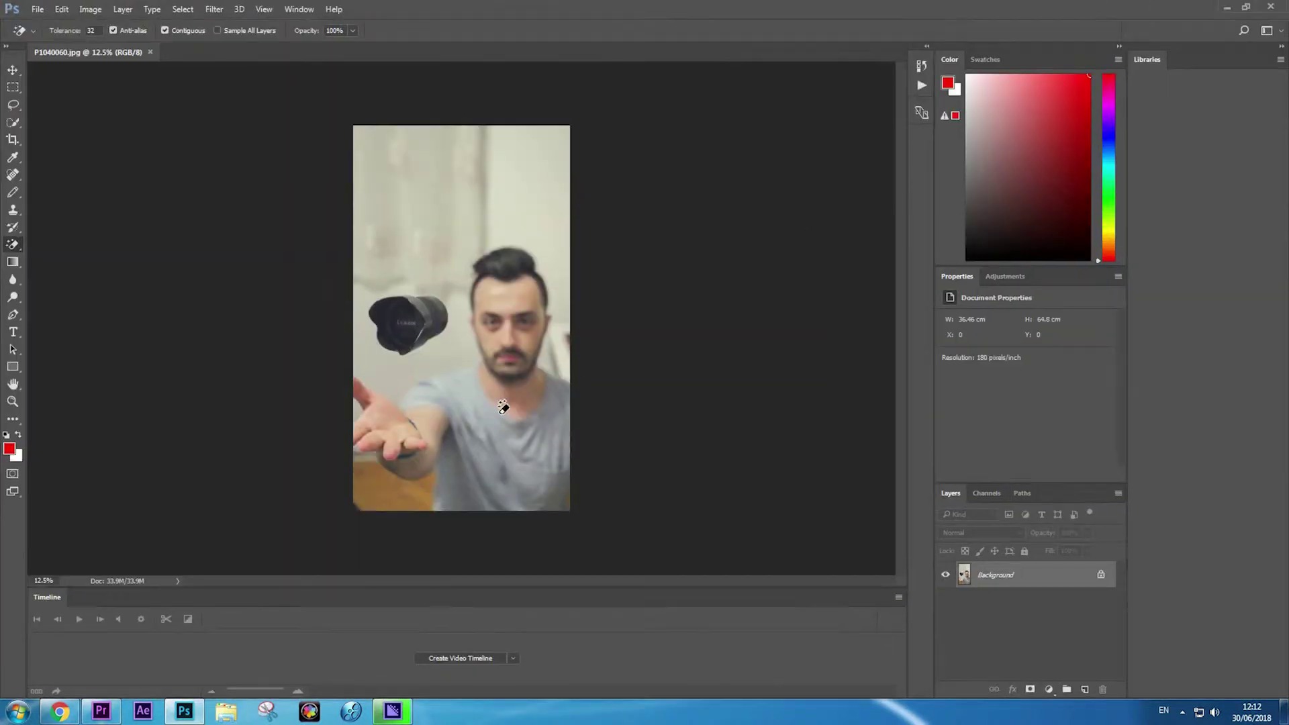
{"action": "scroll", "coordinate": [279, 351], "scroll_direction": "up", "scroll_amount": 2}
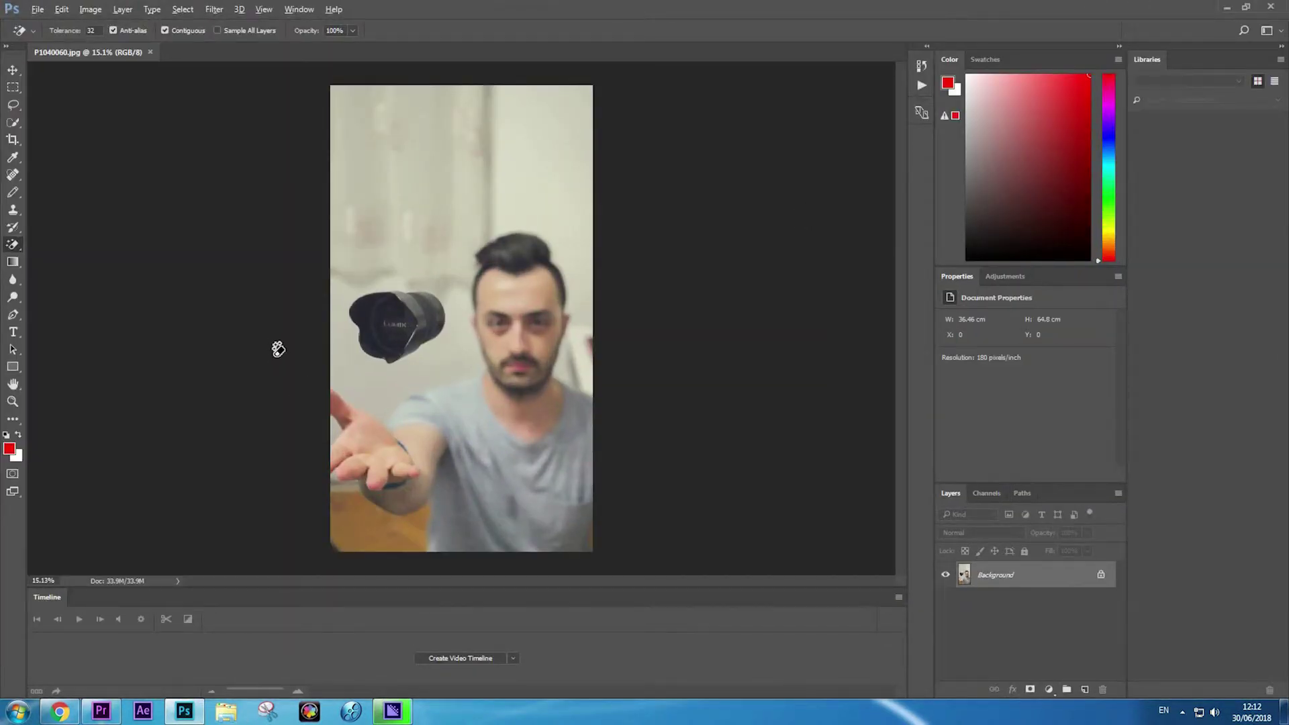
{"action": "scroll", "coordinate": [278, 350], "scroll_direction": "up", "scroll_amount": 2}
{"action": "scroll", "coordinate": [279, 351], "scroll_direction": "down", "scroll_amount": 1}
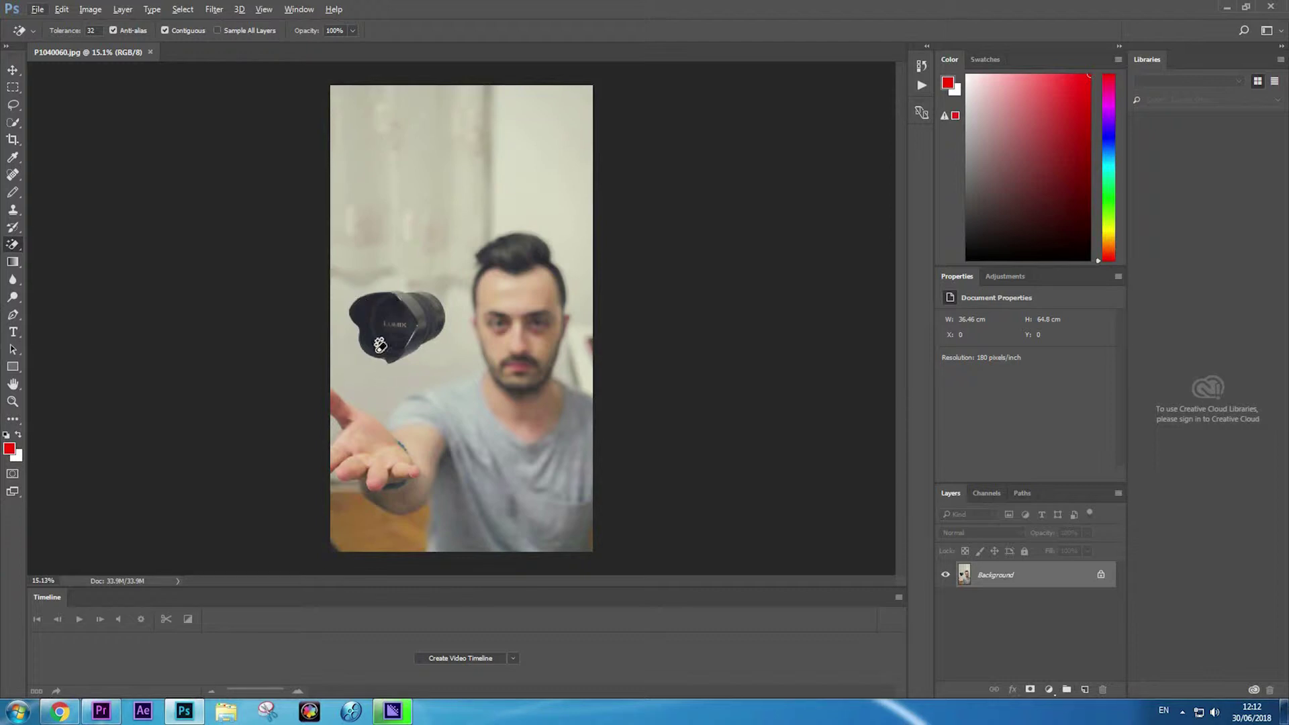
{"action": "left_click", "coordinate": [15, 127]}
{"action": "right_click", "coordinate": [15, 125]}
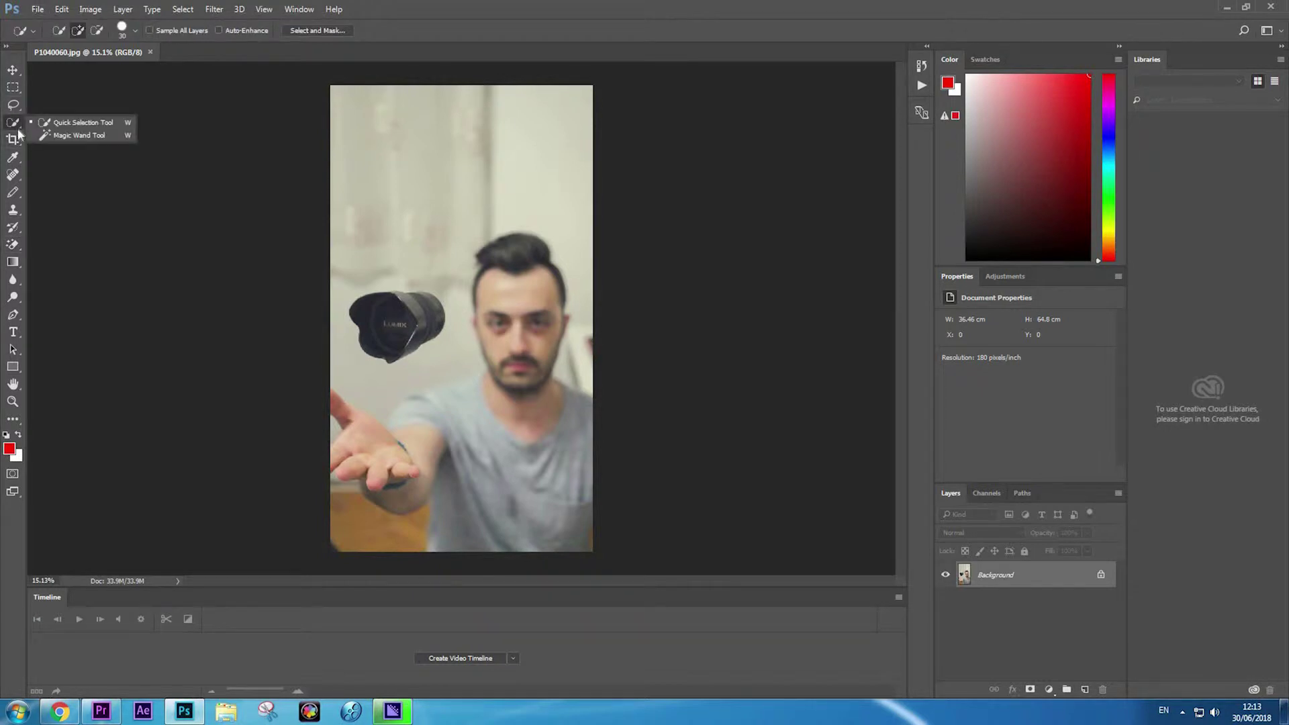
{"action": "left_click", "coordinate": [84, 124]}
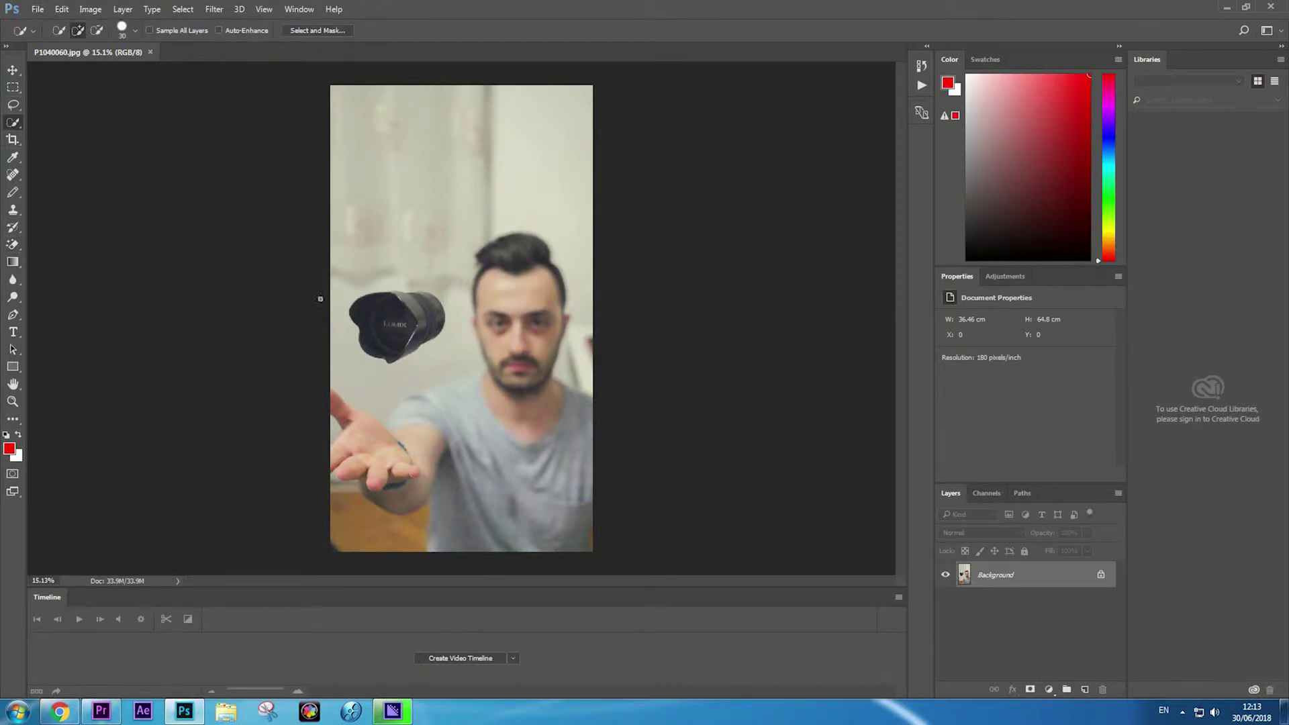
{"action": "scroll", "coordinate": [378, 309], "scroll_direction": "up", "scroll_amount": 3}
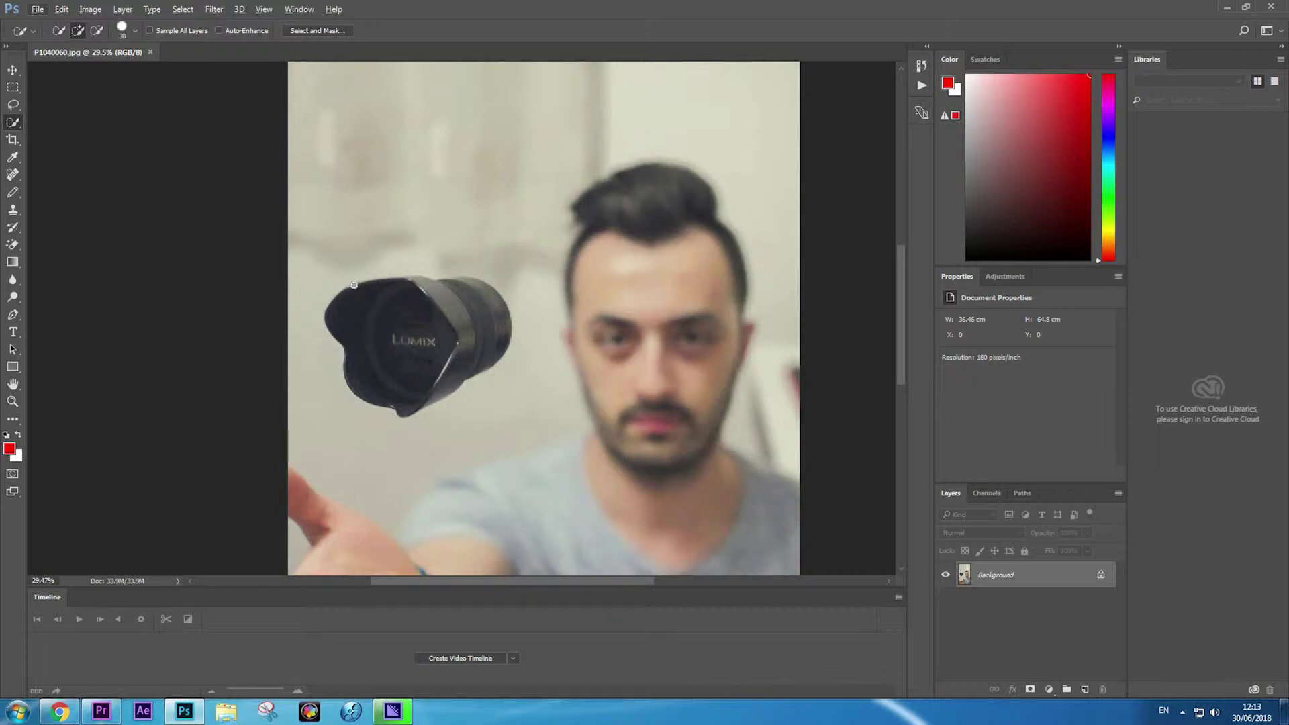
{"action": "left_click_drag", "start_coordinate": [358, 286], "coordinate": [413, 288]}
{"action": "left_click_drag", "start_coordinate": [441, 331], "coordinate": [329, 320]}
Copy the selected lens to a new layer and hide the Background layer.
{"action": "key", "text": "ctrl+j"}
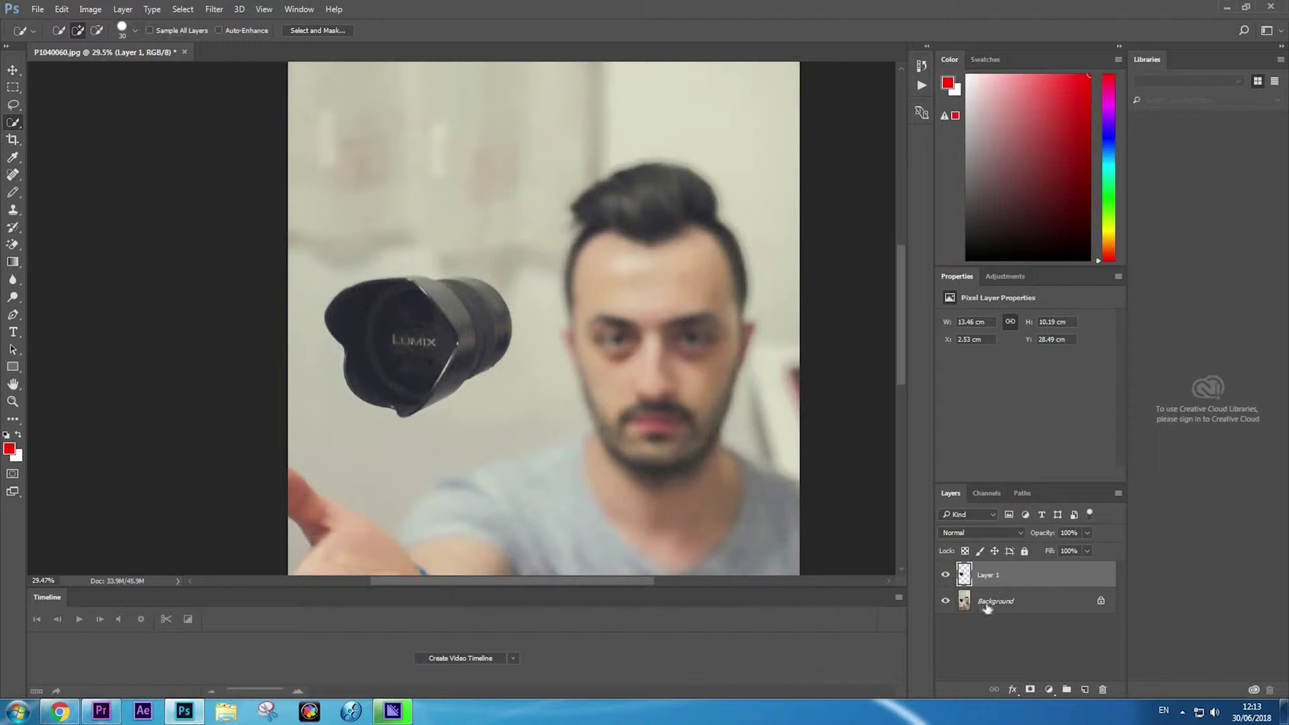
{"action": "left_click", "coordinate": [946, 601]}
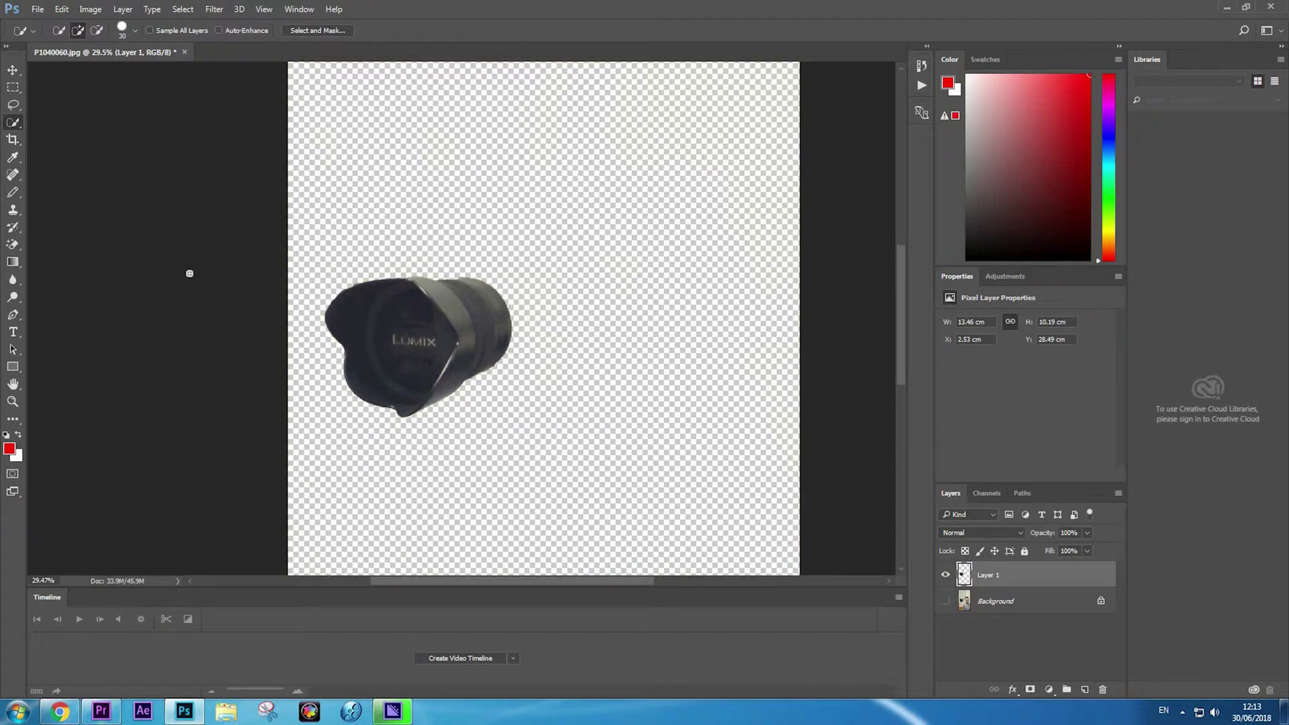
Save the isolated lens to the Desktop as a Photoshop file named Only Lens.
{"action": "key", "text": "ctrl+shift+s"}
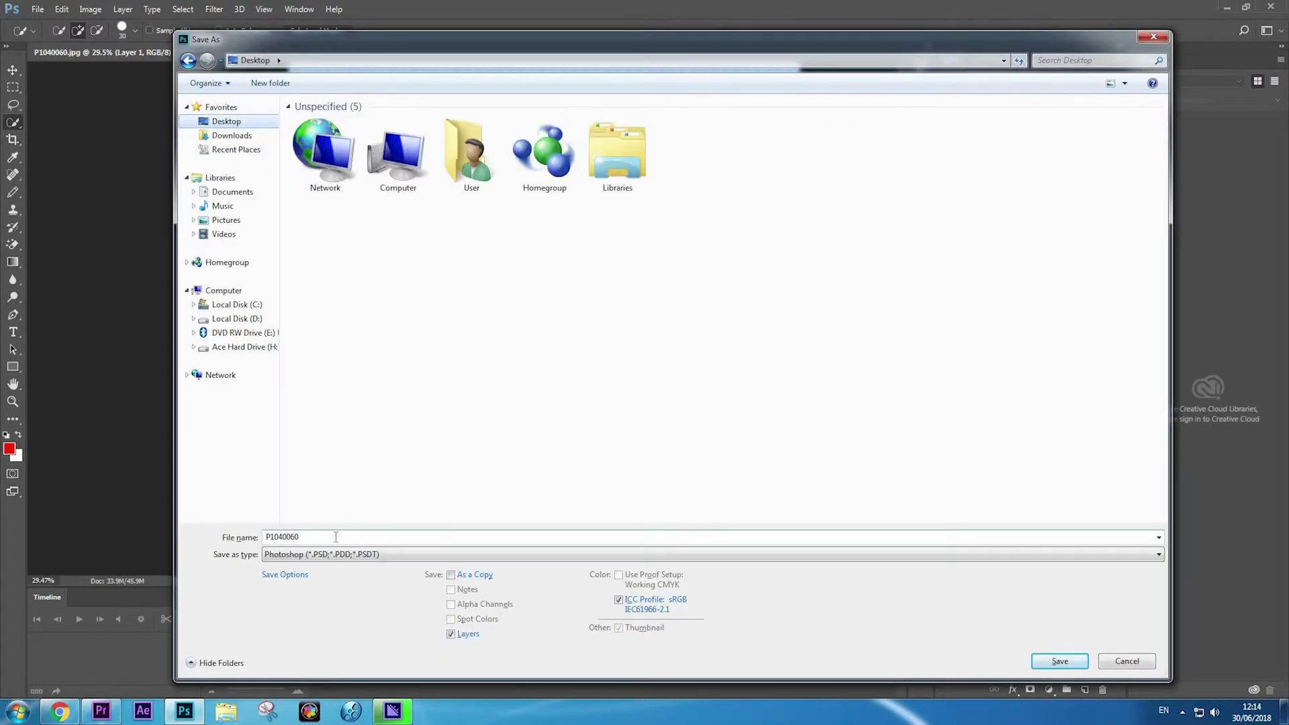
{"action": "double_click", "coordinate": [336, 537]}
{"action": "type", "text": "Lens"}
{"action": "key", "text": "ctrl+a"}
{"action": "type", "text": "Only Lens"}
{"action": "key", "text": "Return"}
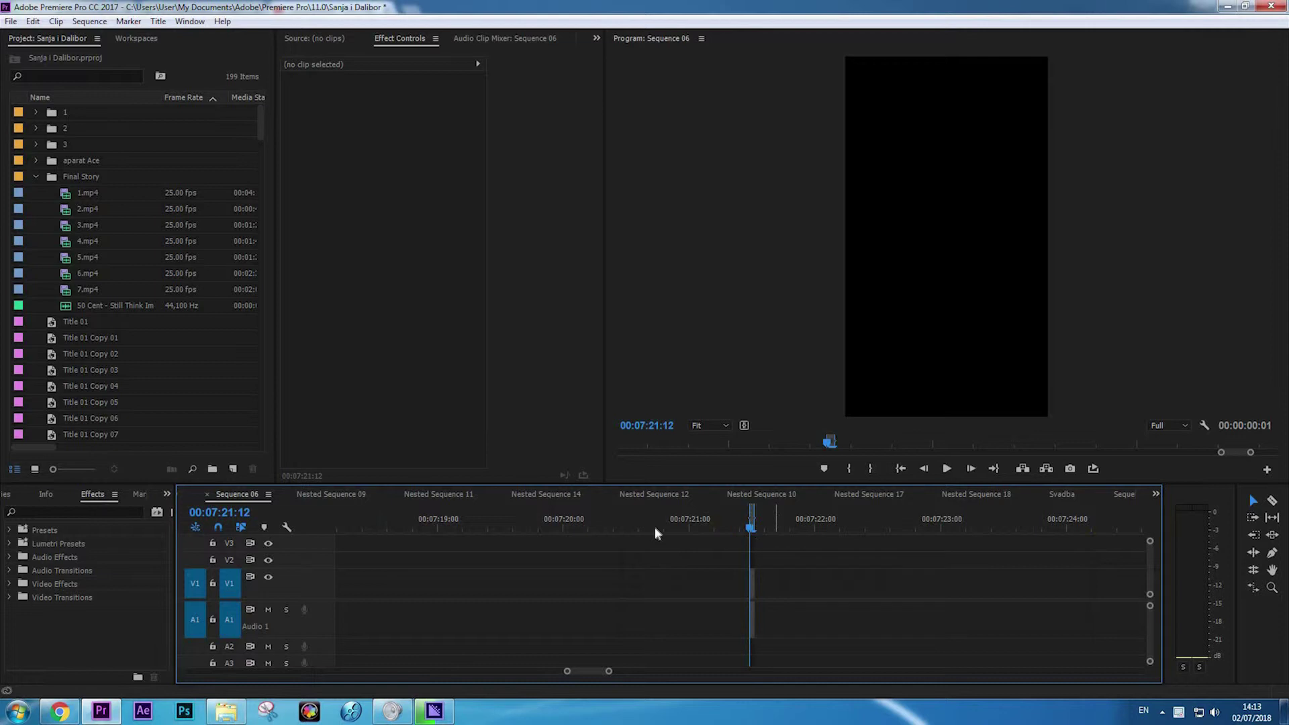
Switch to Premiere Pro and open the settings of Sequence 06.
{"action": "left_click", "coordinate": [656, 528]}
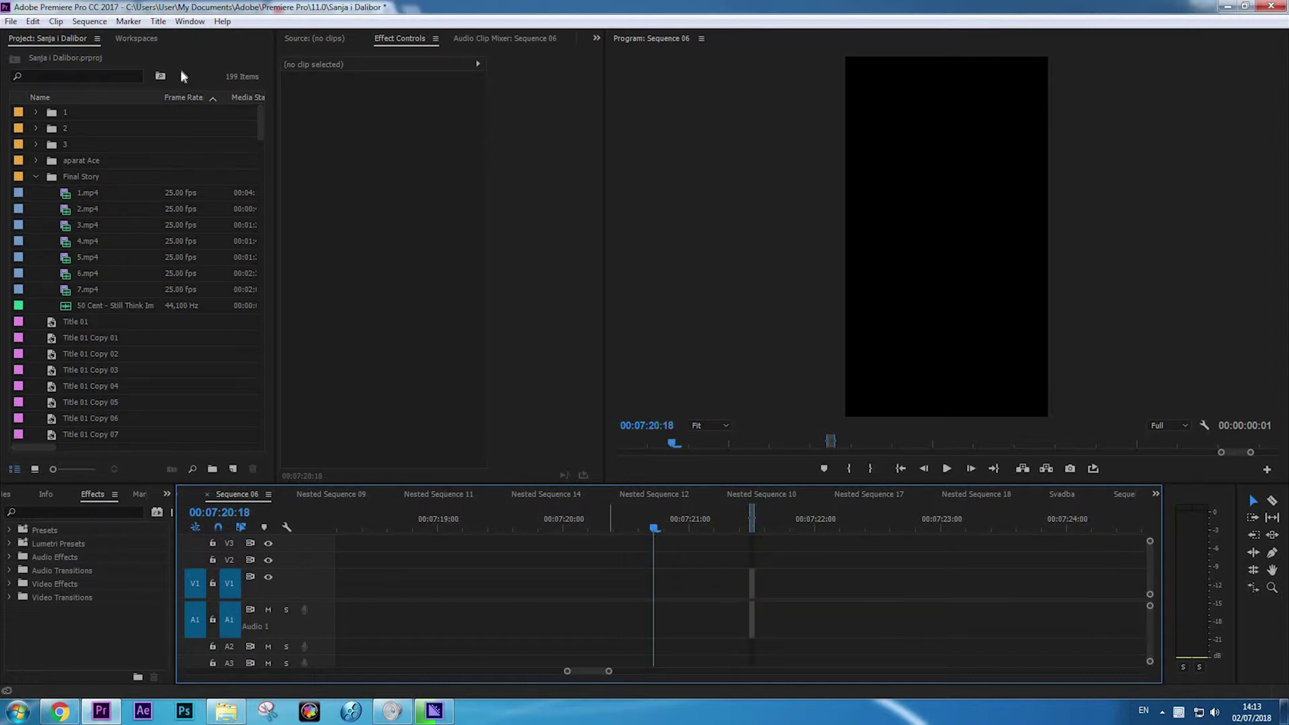
{"action": "left_click", "coordinate": [89, 21]}
{"action": "left_click", "coordinate": [101, 32]}
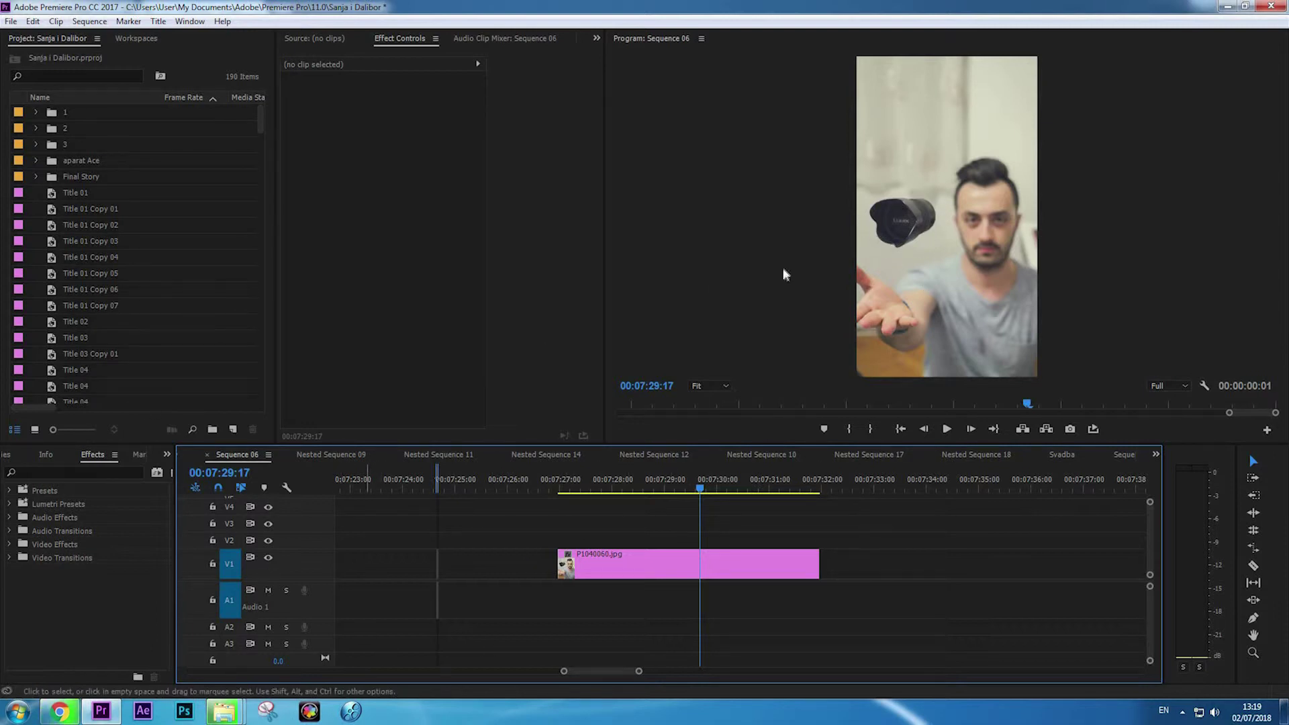
Import Only Lens.psd from the Desktop and place it on track V2 directly above the P1040060.jpg clip.
{"action": "mouse_move", "coordinate": [225, 712]}
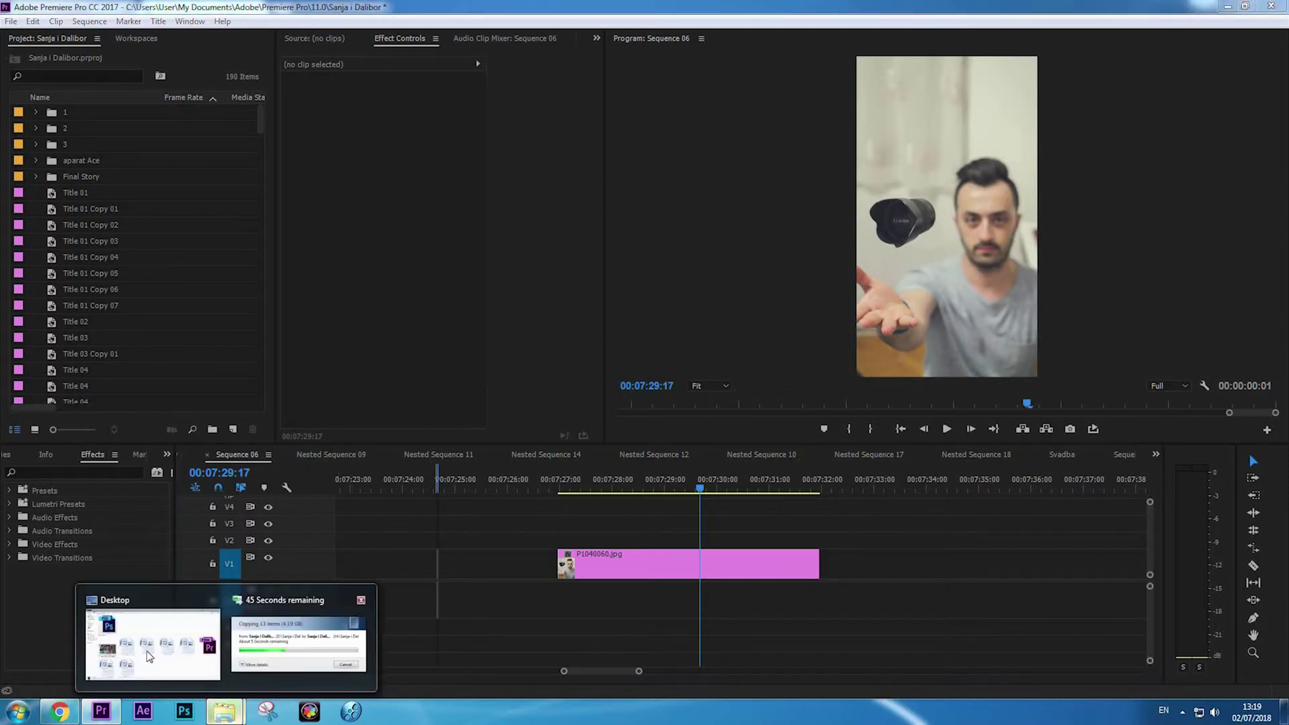
{"action": "left_click", "coordinate": [159, 642]}
{"action": "left_click_drag", "start_coordinate": [195, 155], "coordinate": [164, 325]}
{"action": "key", "text": "Return"}
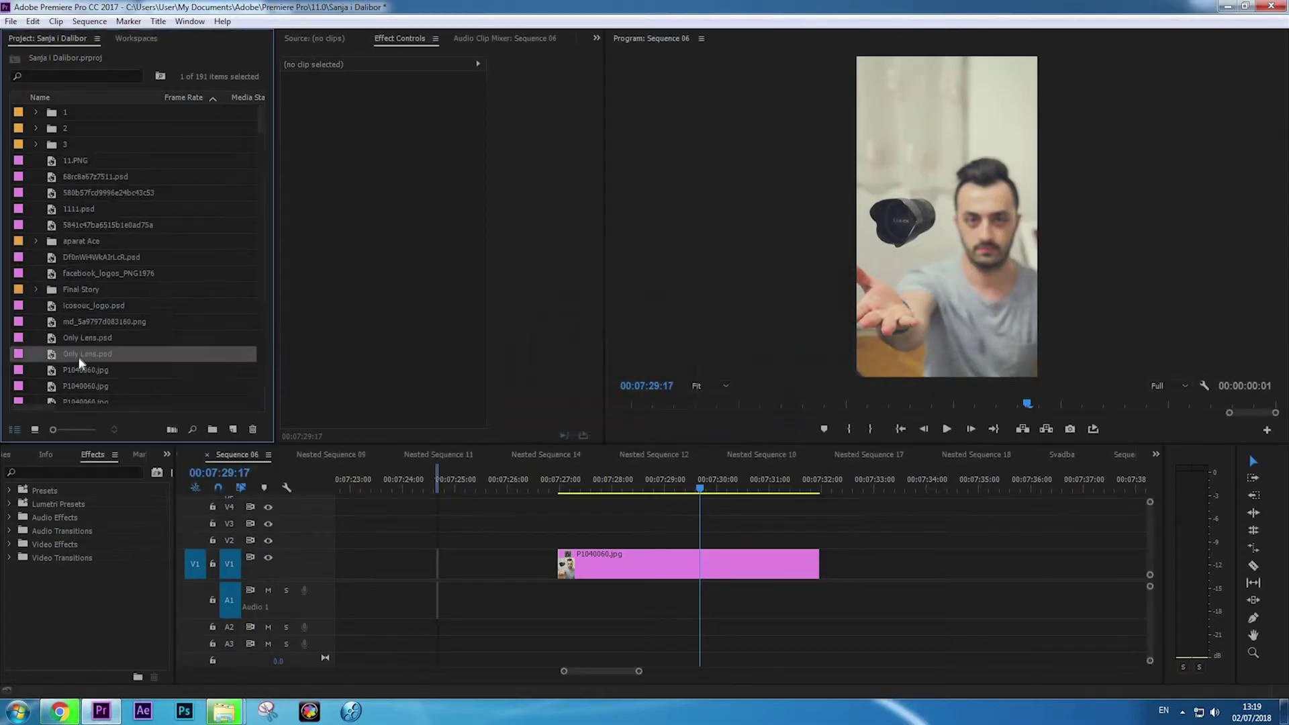
{"action": "left_click_drag", "start_coordinate": [56, 361], "coordinate": [556, 548]}
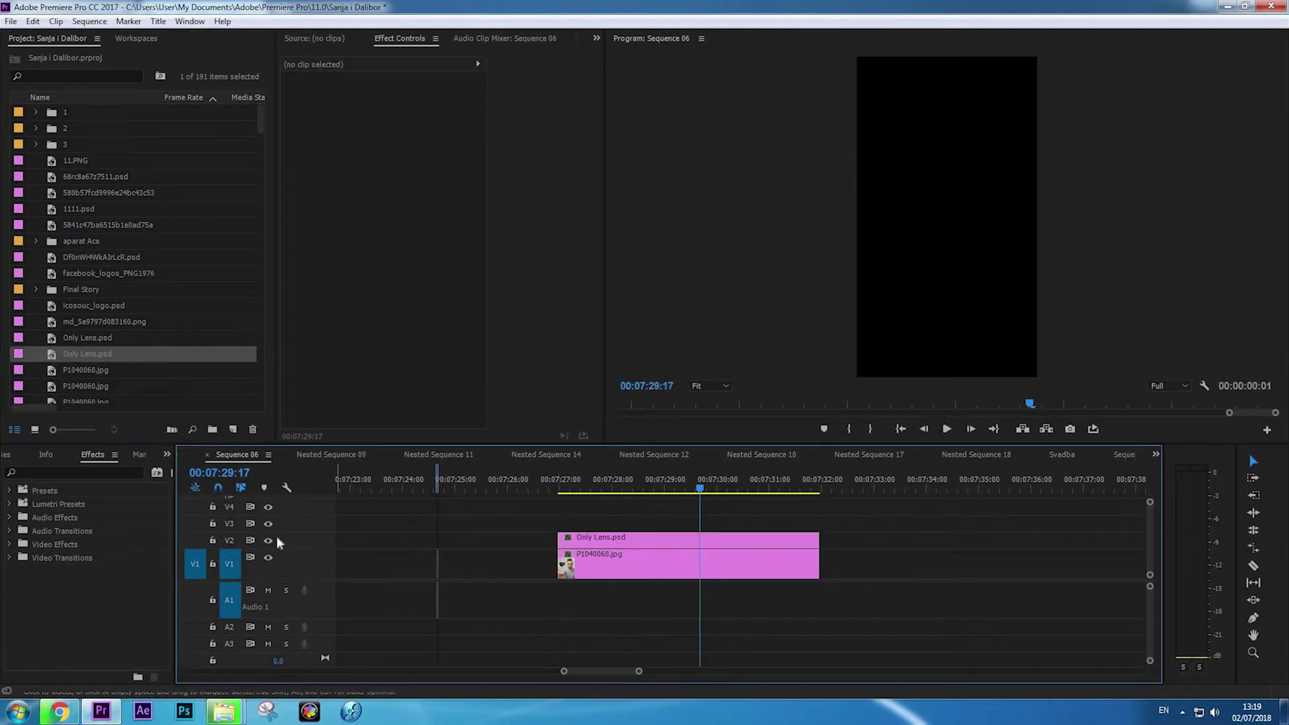
Scale the Only Lens.psd clip on V2 to the frame size.
{"action": "right_click", "coordinate": [699, 547]}
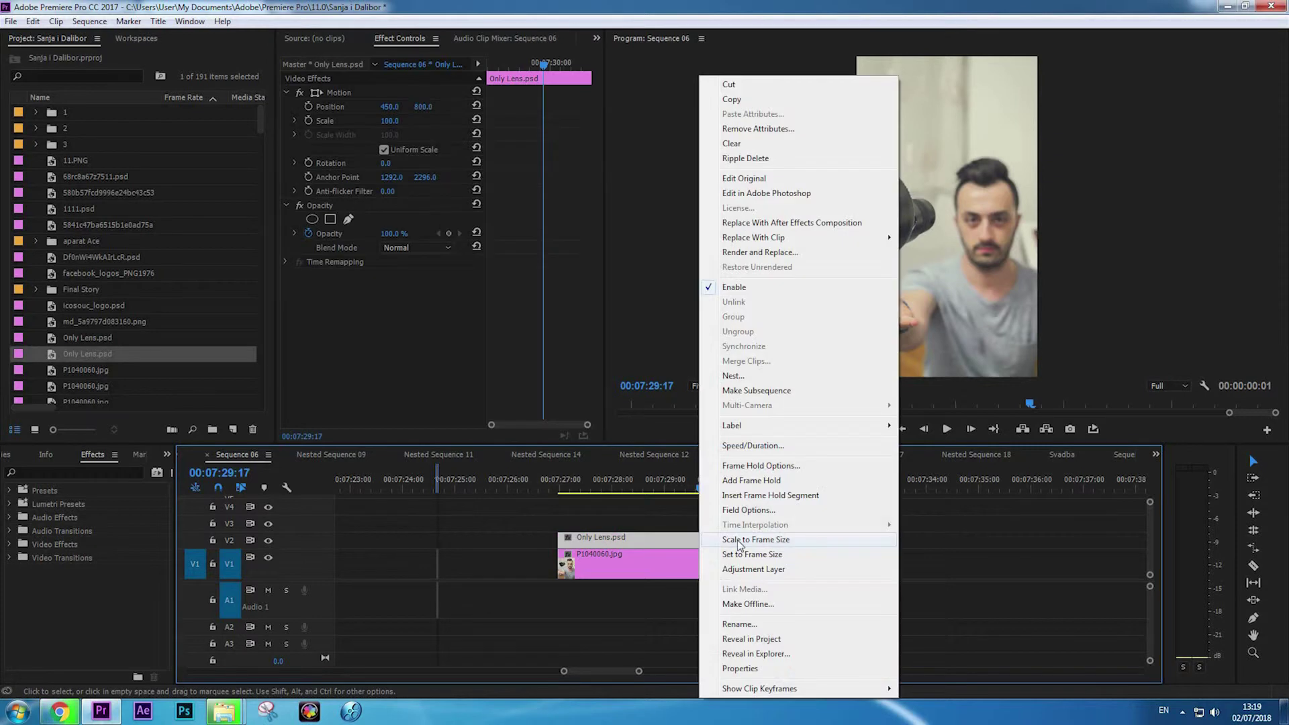
{"action": "left_click", "coordinate": [742, 548]}
{"action": "left_click", "coordinate": [760, 525]}
{"action": "left_click", "coordinate": [700, 541]}
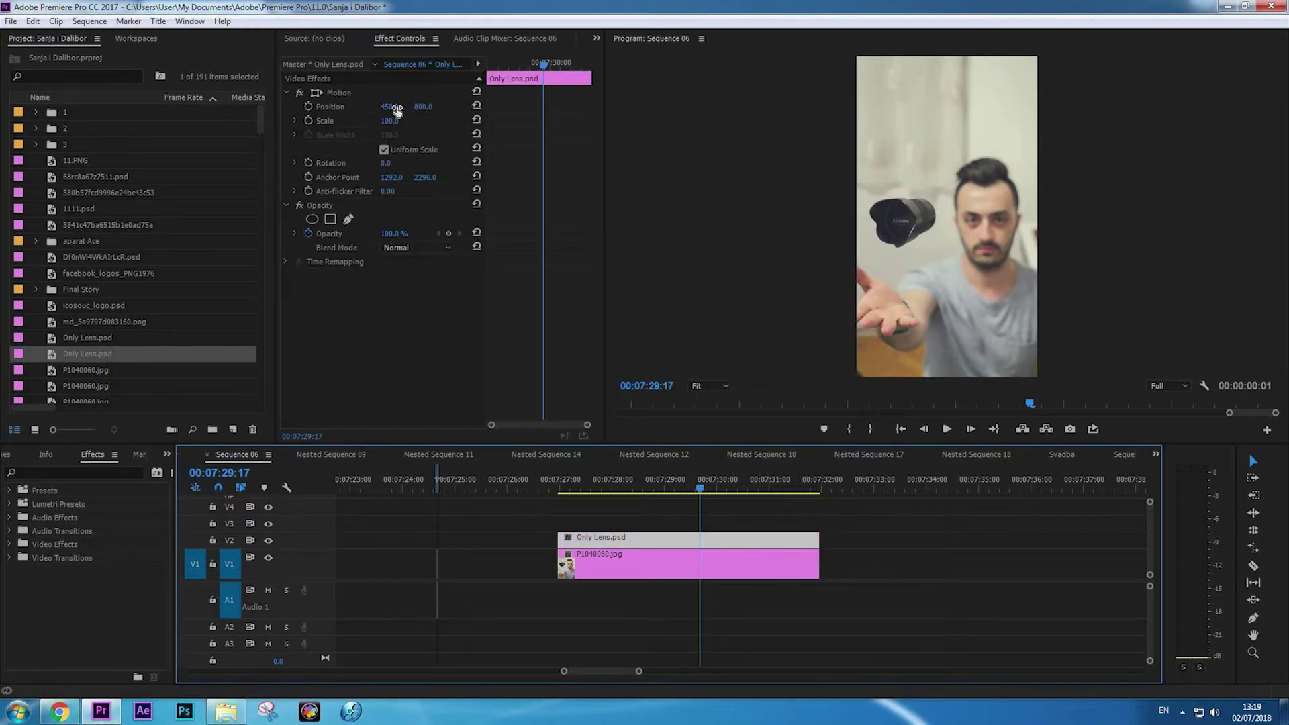
Try shifting the lens by changing the Only Lens.psd clip's horizontal position.
{"action": "left_click_drag", "start_coordinate": [390, 106], "coordinate": [549, 244]}
{"action": "left_click", "coordinate": [838, 523]}
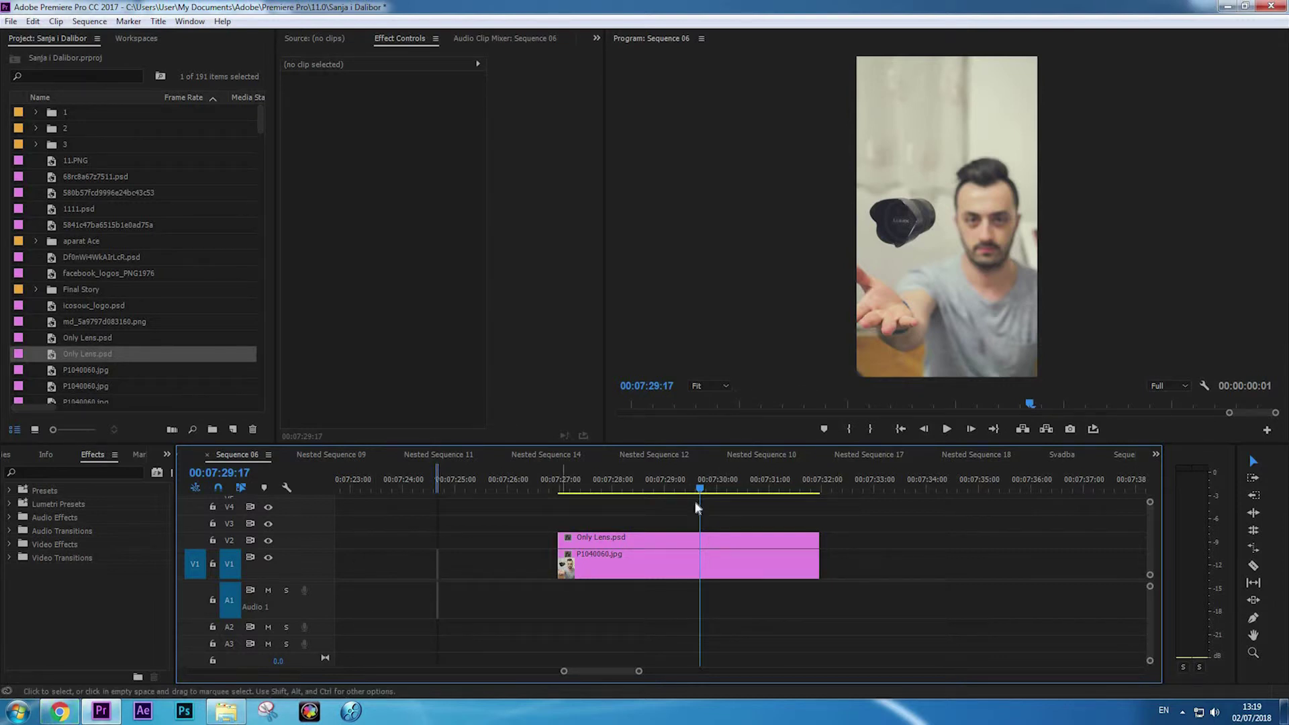
Add the 50 Cent song from File Explorer to track A1, starting together with the photo clip.
{"action": "mouse_move", "coordinate": [885, 517]}
{"action": "left_mouse_down"}
{"action": "mouse_move", "coordinate": [497, 602]}
{"action": "mouse_move", "coordinate": [880, 520]}
{"action": "left_mouse_up"}
{"action": "left_click", "coordinate": [227, 714]}
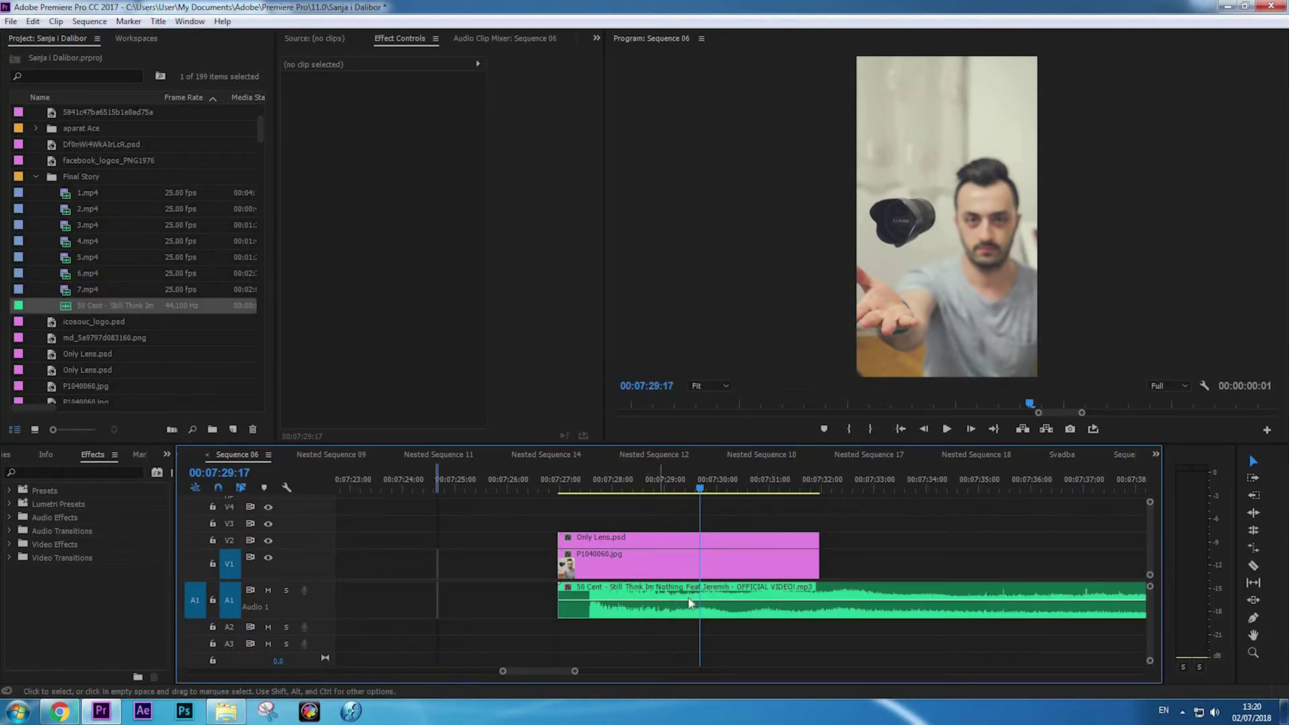
Find the wanted beat in the song, cut the audio at about 00:07:56 and delete the part before it.
{"action": "scroll", "coordinate": [863, 586], "scroll_direction": "down", "scroll_amount": 5}
{"action": "left_click", "coordinate": [596, 488]}
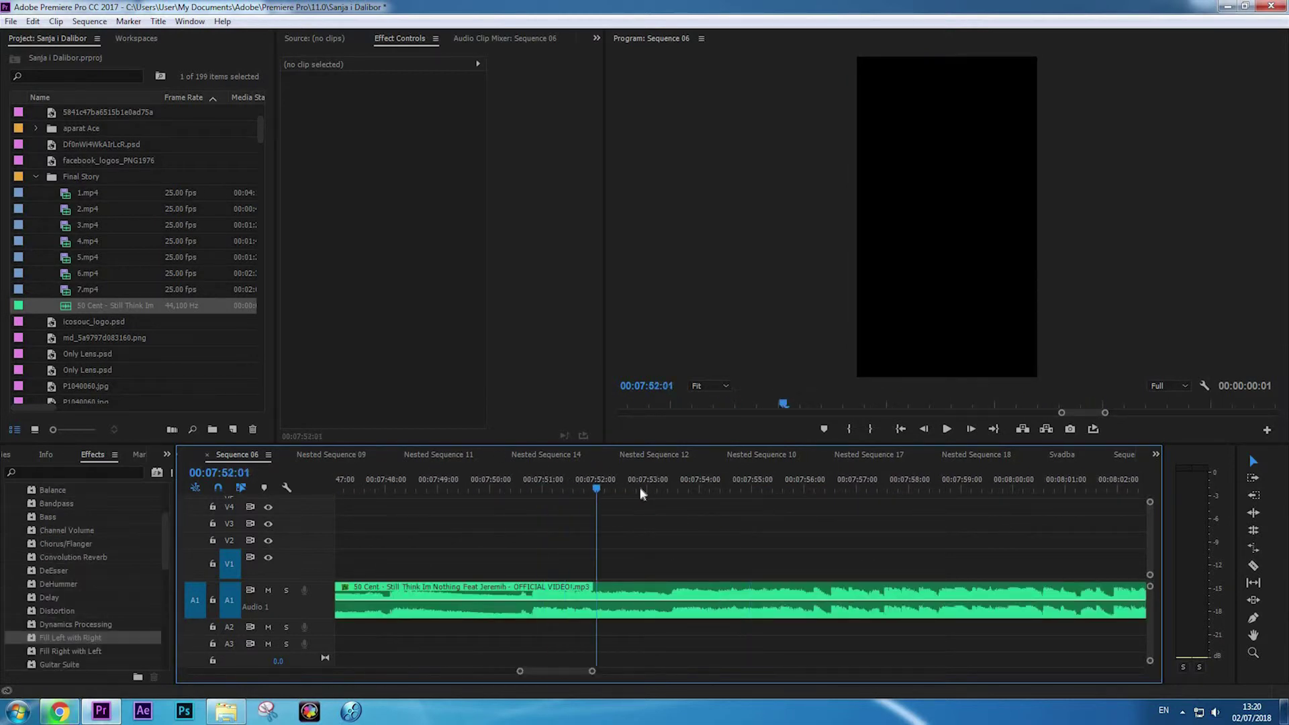
{"action": "mouse_move", "coordinate": [641, 493]}
{"action": "left_mouse_down"}
{"action": "mouse_move", "coordinate": [691, 490]}
{"action": "mouse_move", "coordinate": [624, 498]}
{"action": "left_mouse_up"}
{"action": "key", "text": "space"}
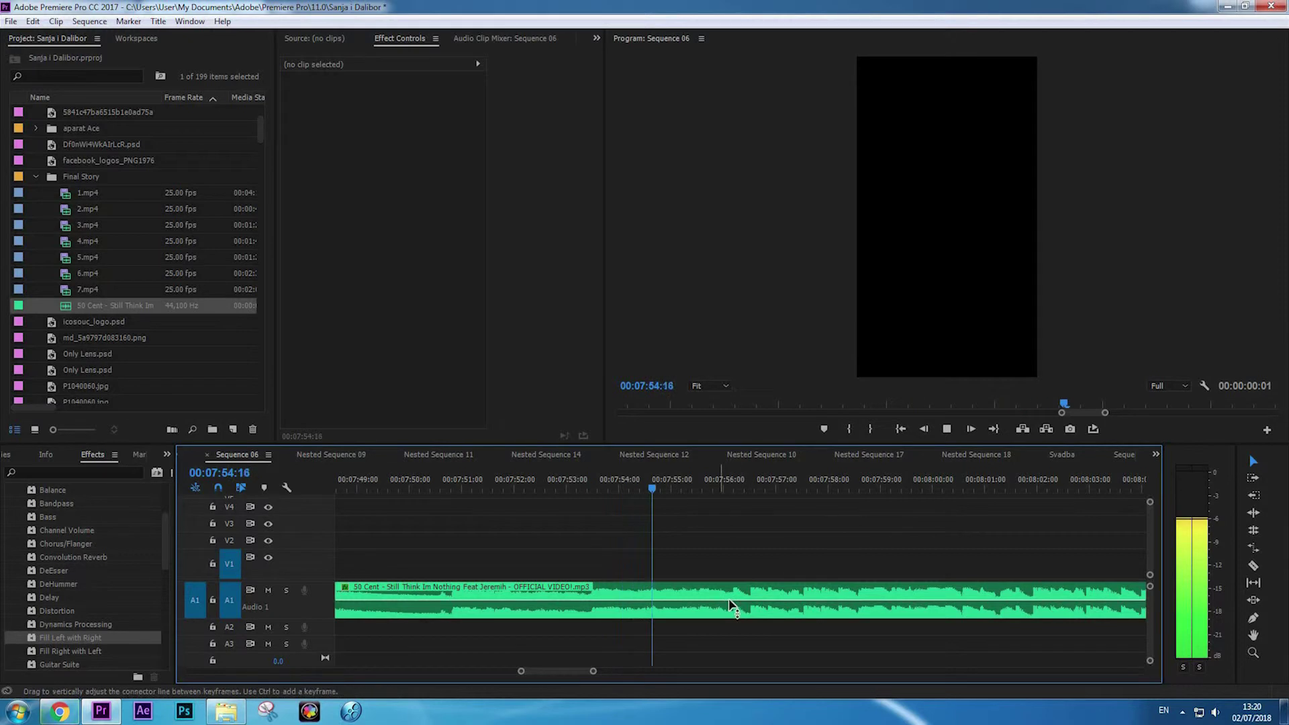
{"action": "key", "text": "c"}
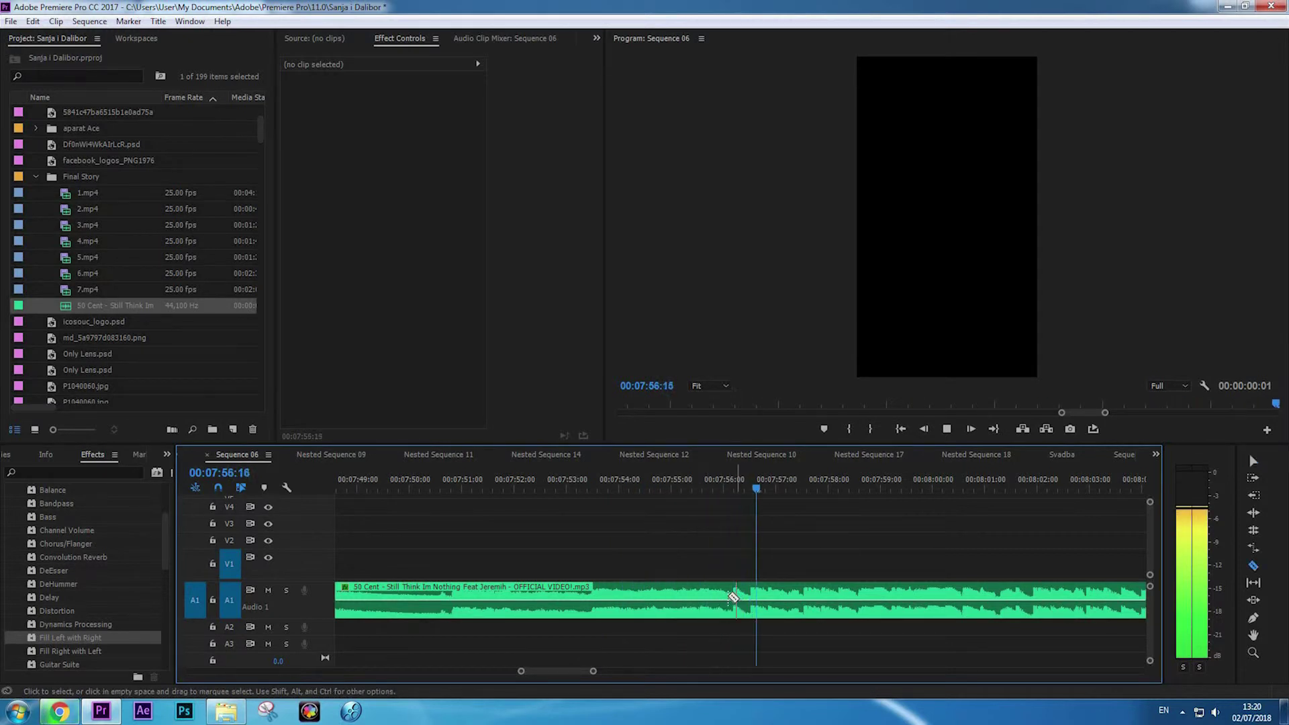
{"action": "key", "text": "space"}
{"action": "left_click", "coordinate": [733, 597]}
{"action": "key", "text": "v"}
{"action": "left_click", "coordinate": [695, 591]}
{"action": "key", "text": "Delete"}
Move the remaining song on A1 back so it starts together with the photo and lens clips.
{"action": "key", "text": "minus"}
{"action": "key", "text": "minus"}
{"action": "left_click_drag", "start_coordinate": [775, 591], "coordinate": [584, 589]}
Play the beginning of the clips with the trimmed song to check how the music starts.
{"action": "left_click", "coordinate": [575, 487]}
{"action": "key", "text": "equal"}
{"action": "key", "text": "equal"}
{"action": "key", "text": "equal"}
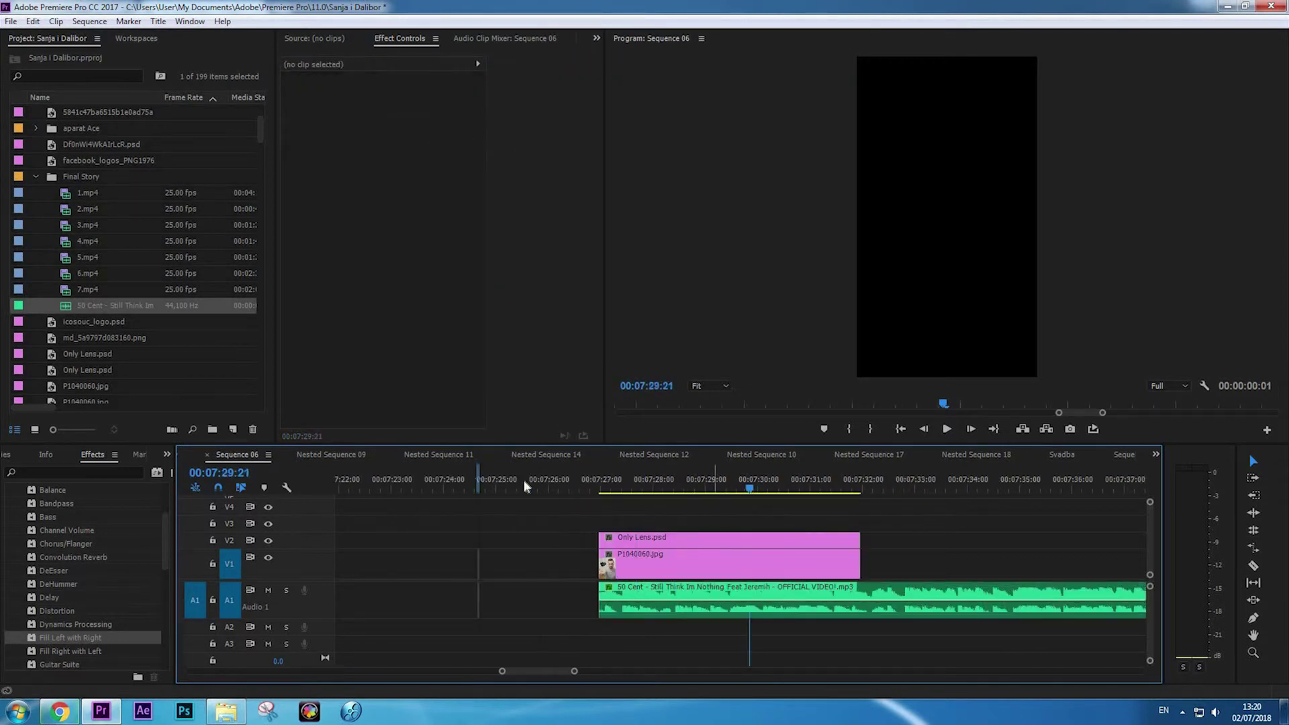
{"action": "key", "text": "space"}
{"action": "left_click", "coordinate": [591, 482]}
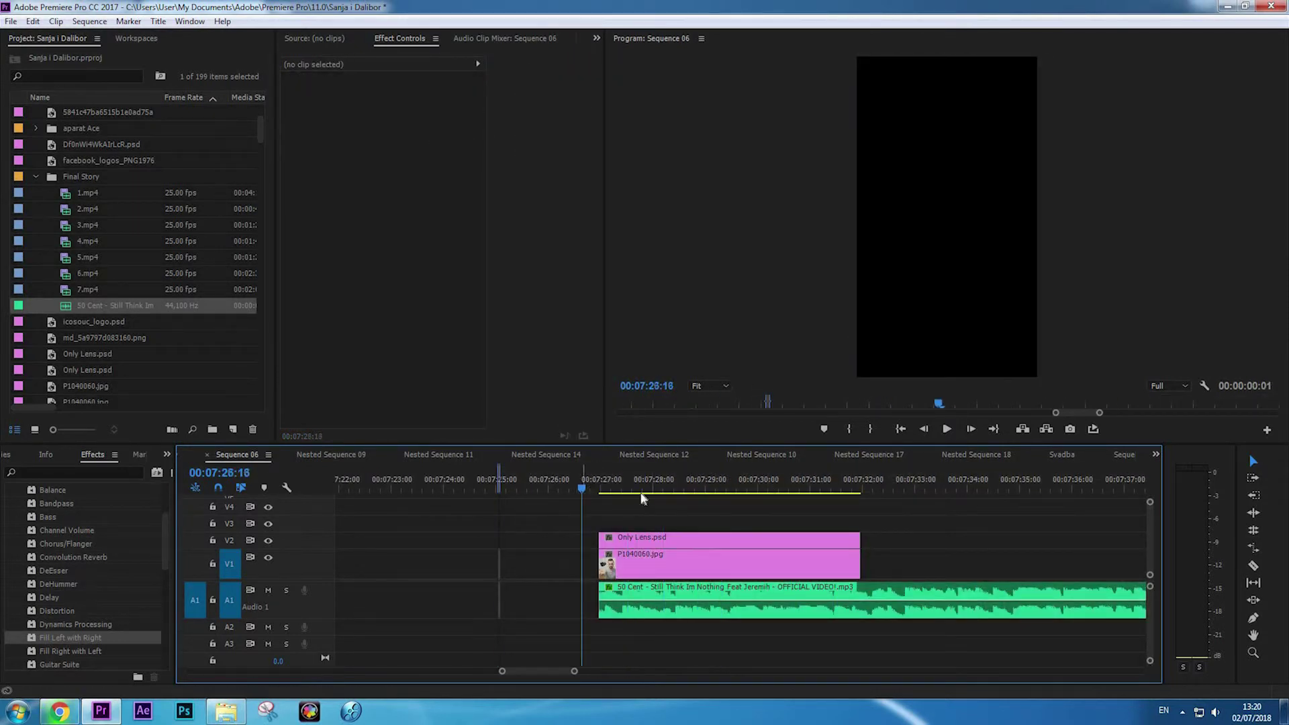
{"action": "key", "text": "space"}
Extend the Only Lens.psd and P1040060.jpg clips to about 16 seconds.
{"action": "key", "text": "minus"}
{"action": "key", "text": "minus"}
{"action": "left_click", "coordinate": [773, 554]}
{"action": "left_click_drag", "start_coordinate": [776, 555], "coordinate": [916, 555]}
{"action": "key", "text": "equal"}
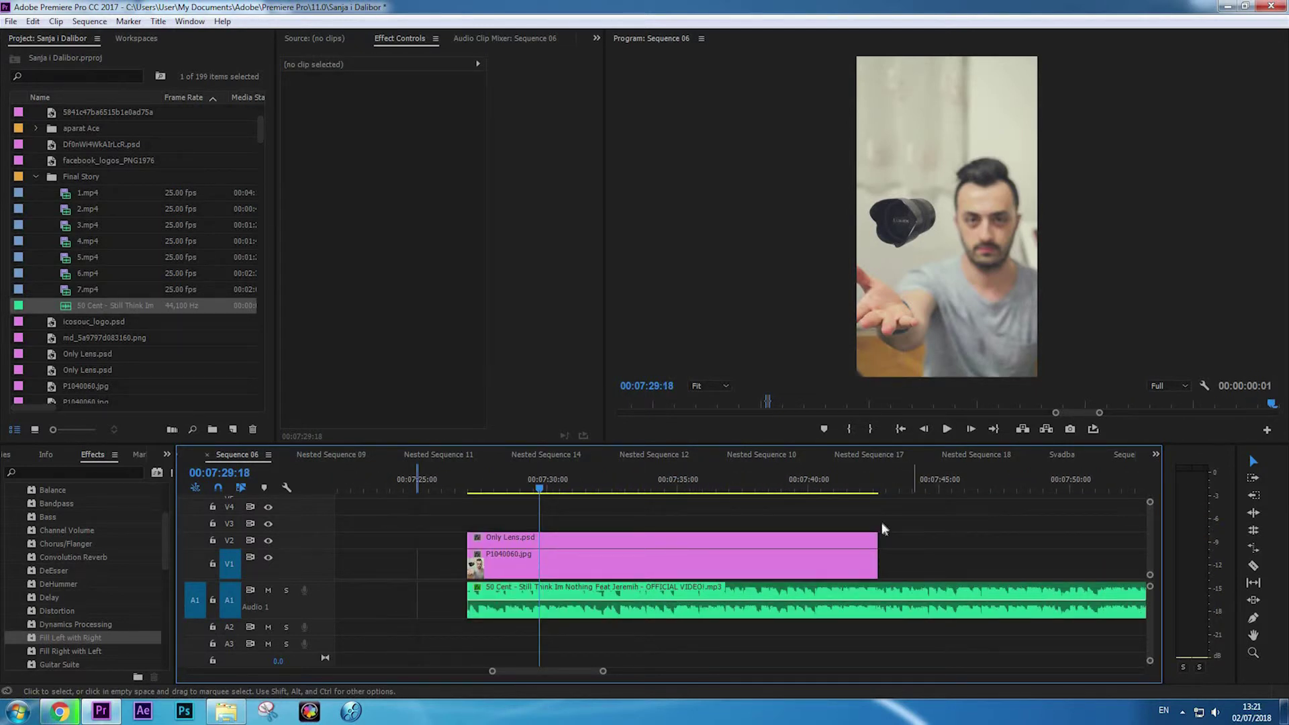
Set the P1040060.jpg clip's duration to 00:00:15:00.
{"action": "right_click", "coordinate": [655, 555]}
{"action": "left_click", "coordinate": [685, 440]}
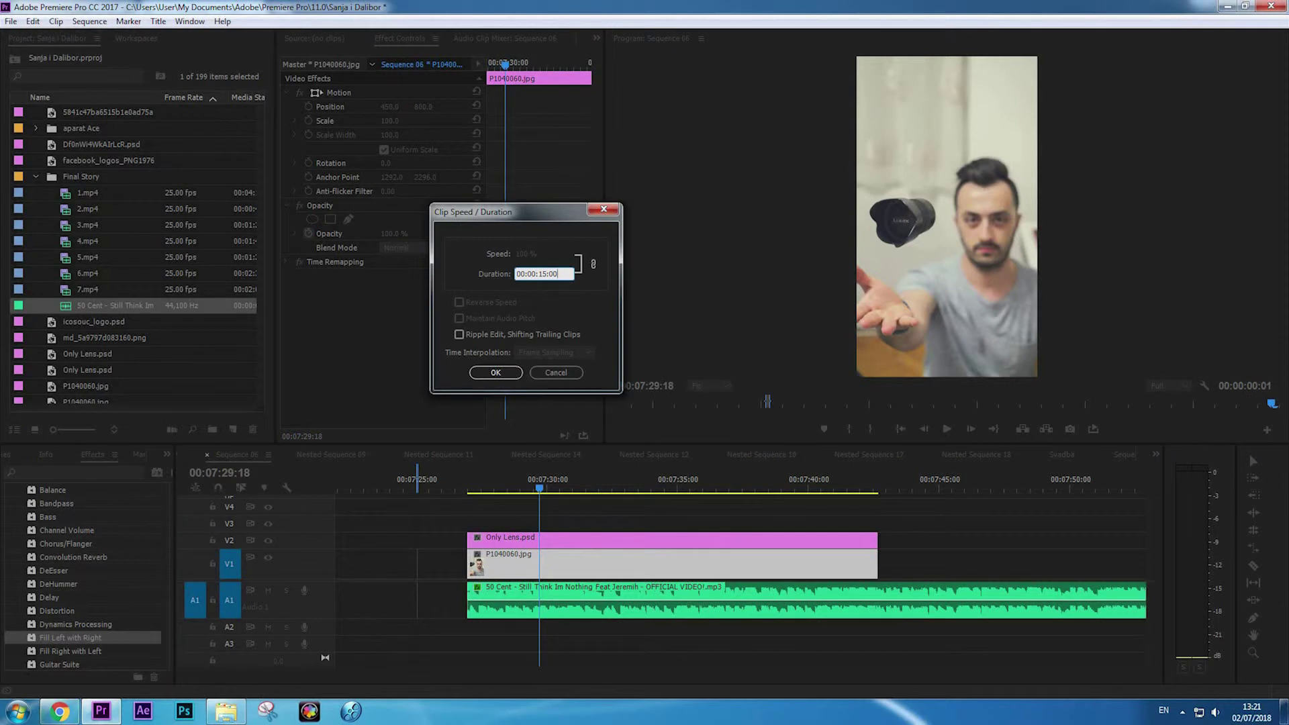
{"action": "key", "text": "Return"}
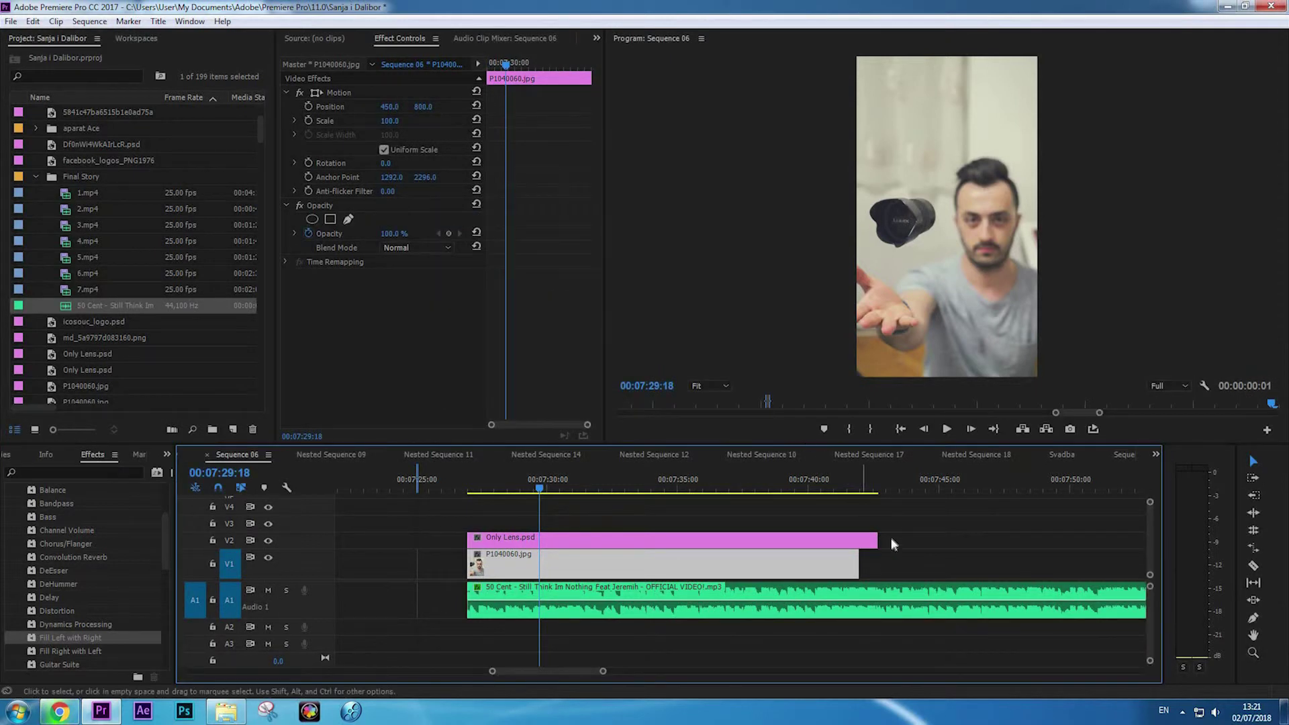
Play the song's opening and cut the audio at its first beat, about 00:07:27:02.
{"action": "key", "text": "equal"}
{"action": "key", "text": "equal"}
{"action": "key", "text": "equal"}
{"action": "left_click", "coordinate": [532, 485]}
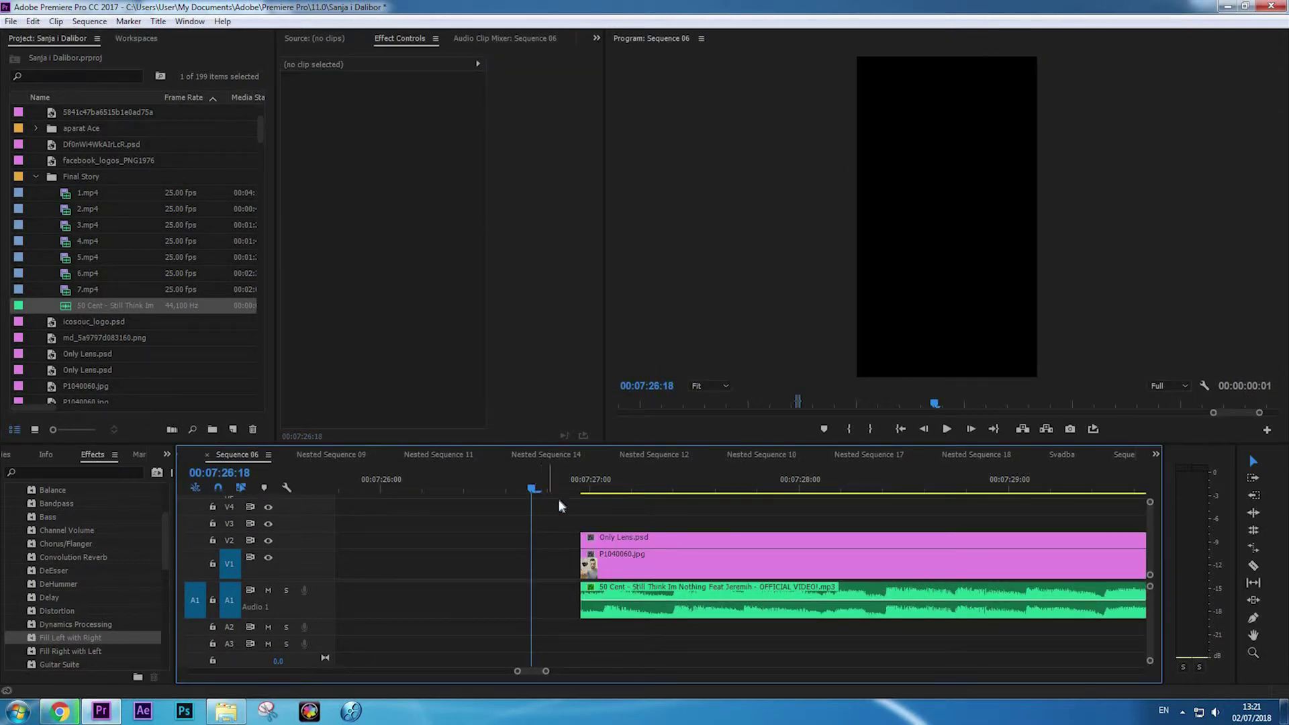
{"action": "key", "text": "space"}
{"action": "key", "text": "space"}
{"action": "key", "text": "c"}
{"action": "left_click", "coordinate": [609, 602]}
{"action": "scroll", "coordinate": [610, 602], "scroll_direction": "down", "scroll_amount": 3}
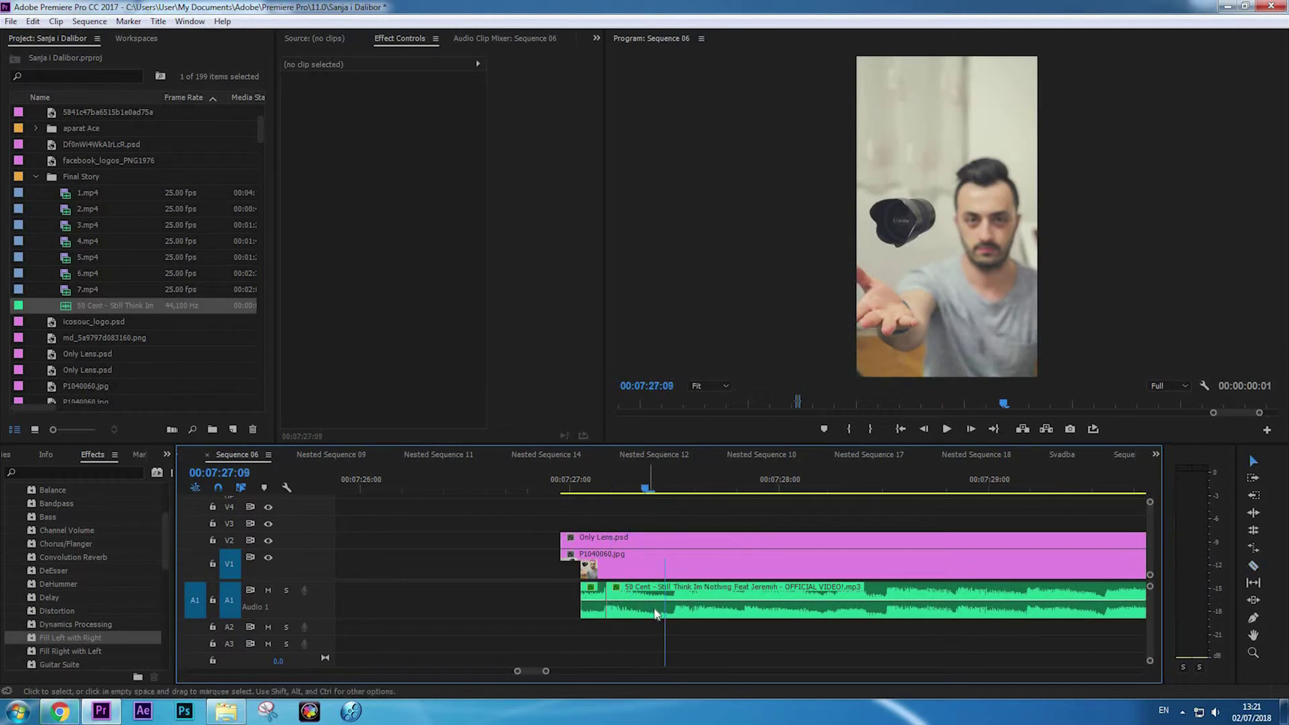
{"action": "key", "text": "v"}
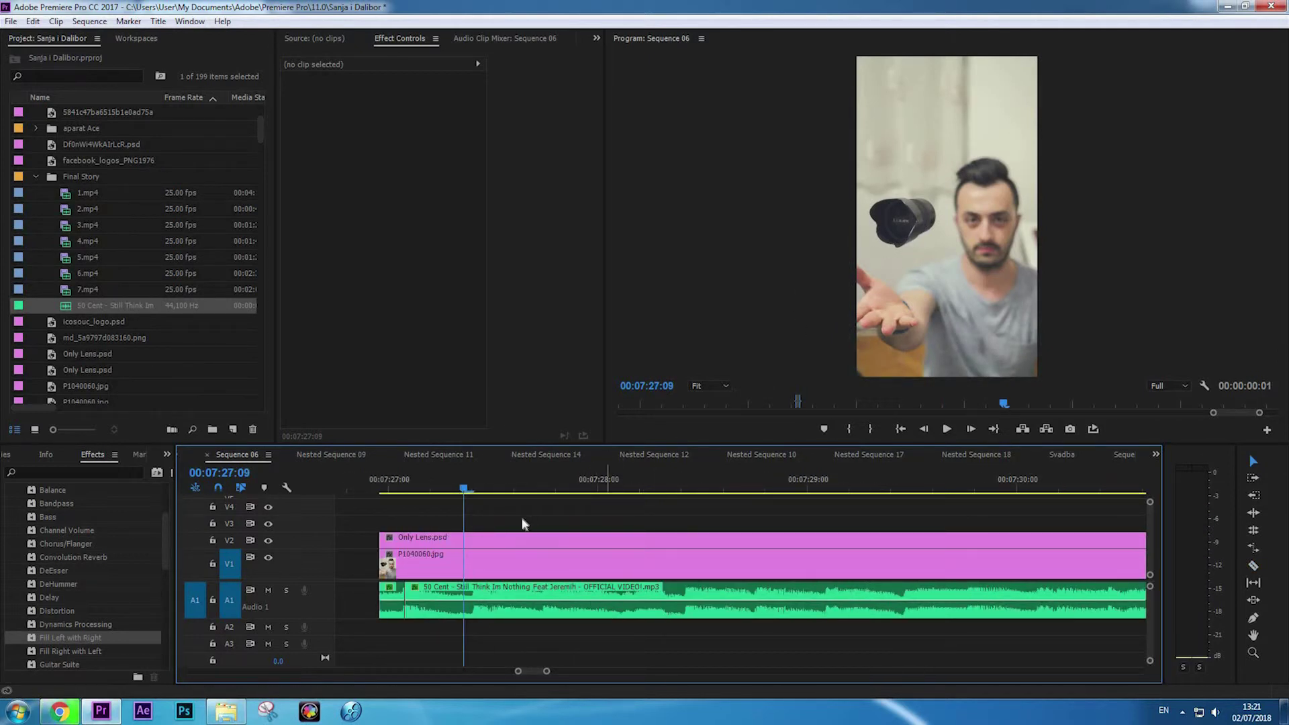
Cut the song on its next beats at about 00:07:27:11, 00:07:28:11 and 00:07:28:19.
{"action": "key", "text": "space"}
{"action": "key", "text": "ctrl+k"}
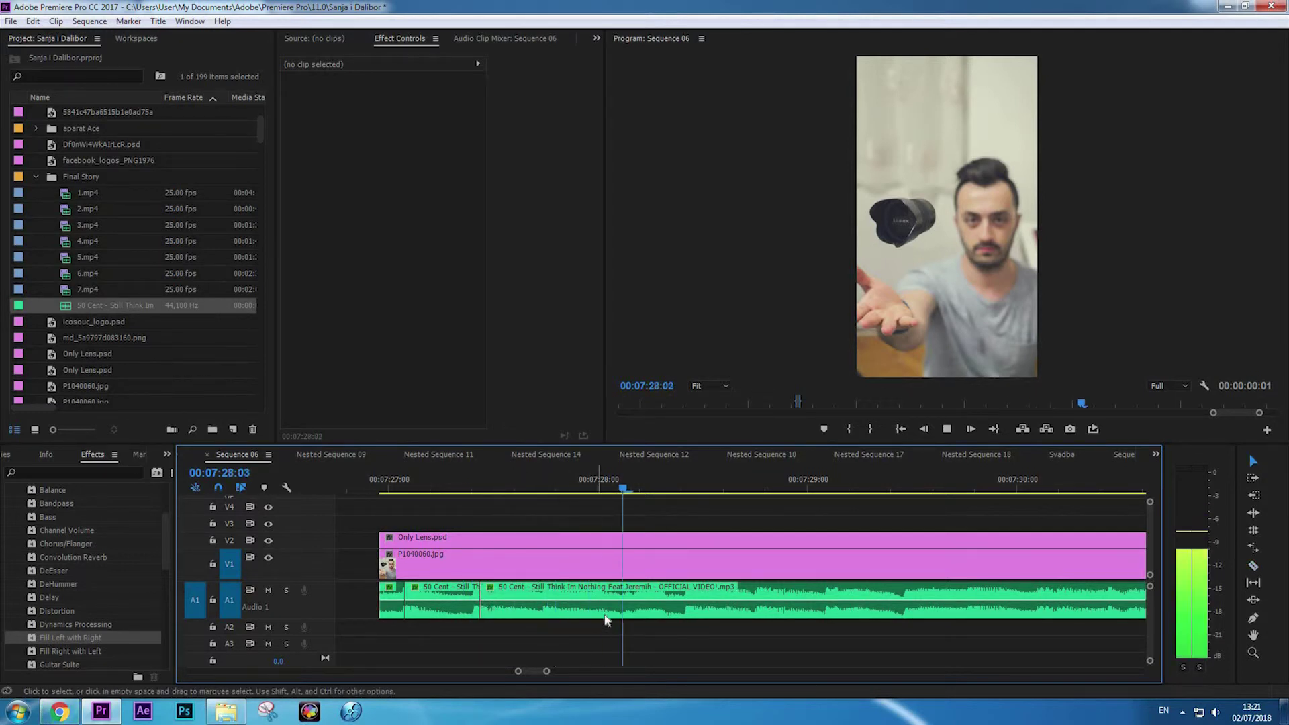
{"action": "key", "text": "c"}
{"action": "left_click", "coordinate": [690, 604]}
{"action": "left_click", "coordinate": [759, 604]}
{"action": "key", "text": "space"}
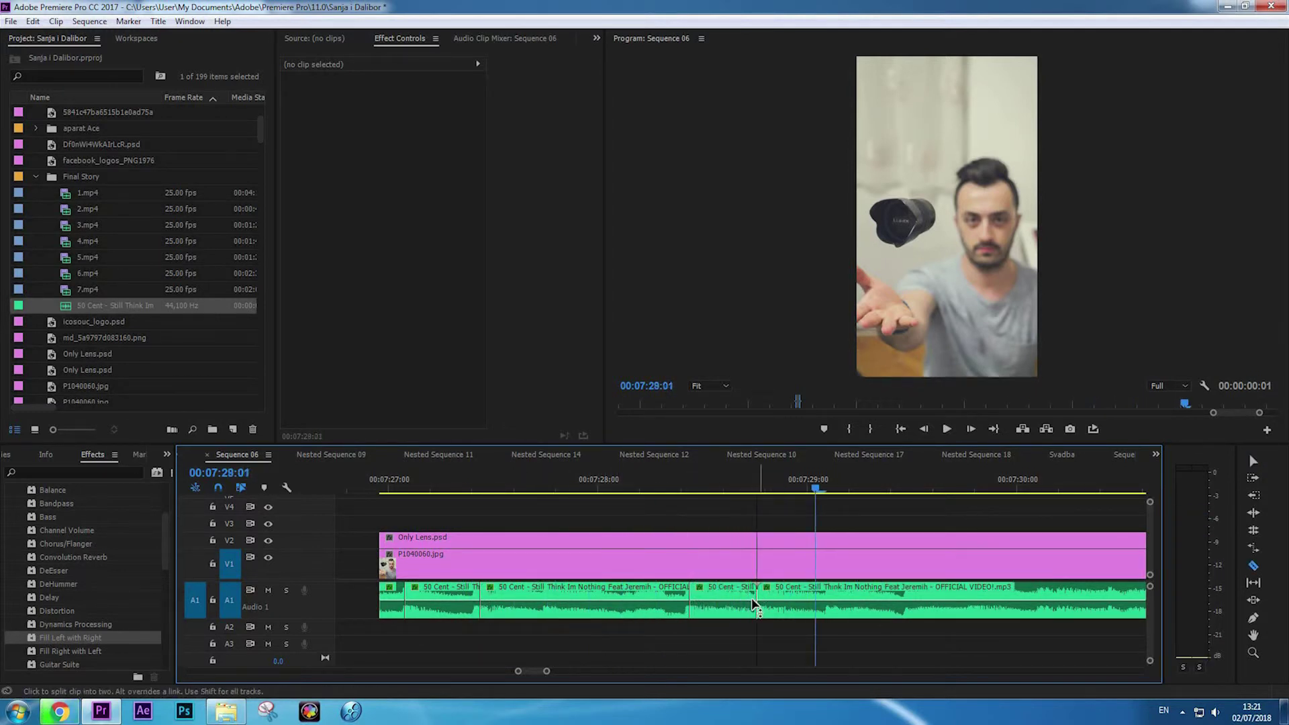
Cut the song on two further beats at about 00:07:29:21 and 00:07:30:04.
{"action": "scroll", "coordinate": [772, 608], "scroll_direction": "down", "scroll_amount": 2}
{"action": "key", "text": "space"}
{"action": "key", "text": "ctrl+k"}
{"action": "key", "text": "space"}
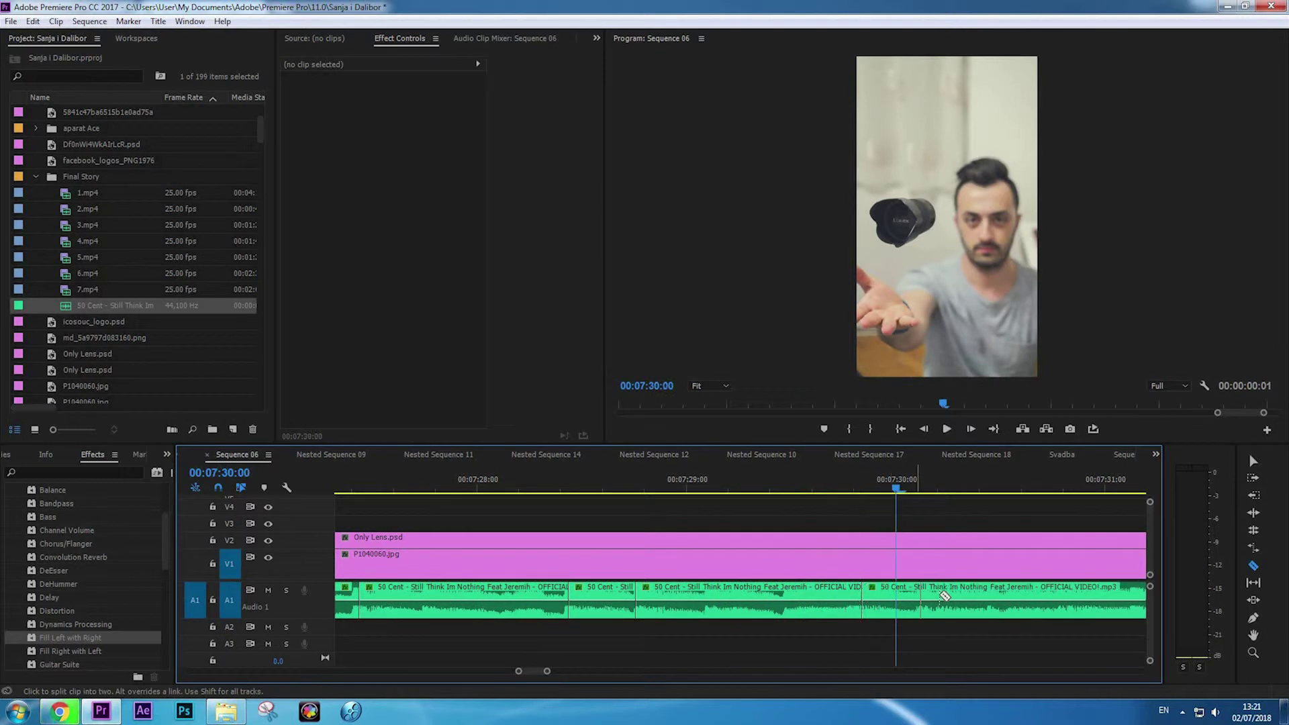
{"action": "key", "text": "space"}
{"action": "key", "text": "v"}
Play the sequence from 00:07:27:05 to check the beat cuts against the music.
{"action": "scroll", "coordinate": [470, 524], "scroll_direction": "up", "scroll_amount": 2}
{"action": "left_click", "coordinate": [430, 485]}
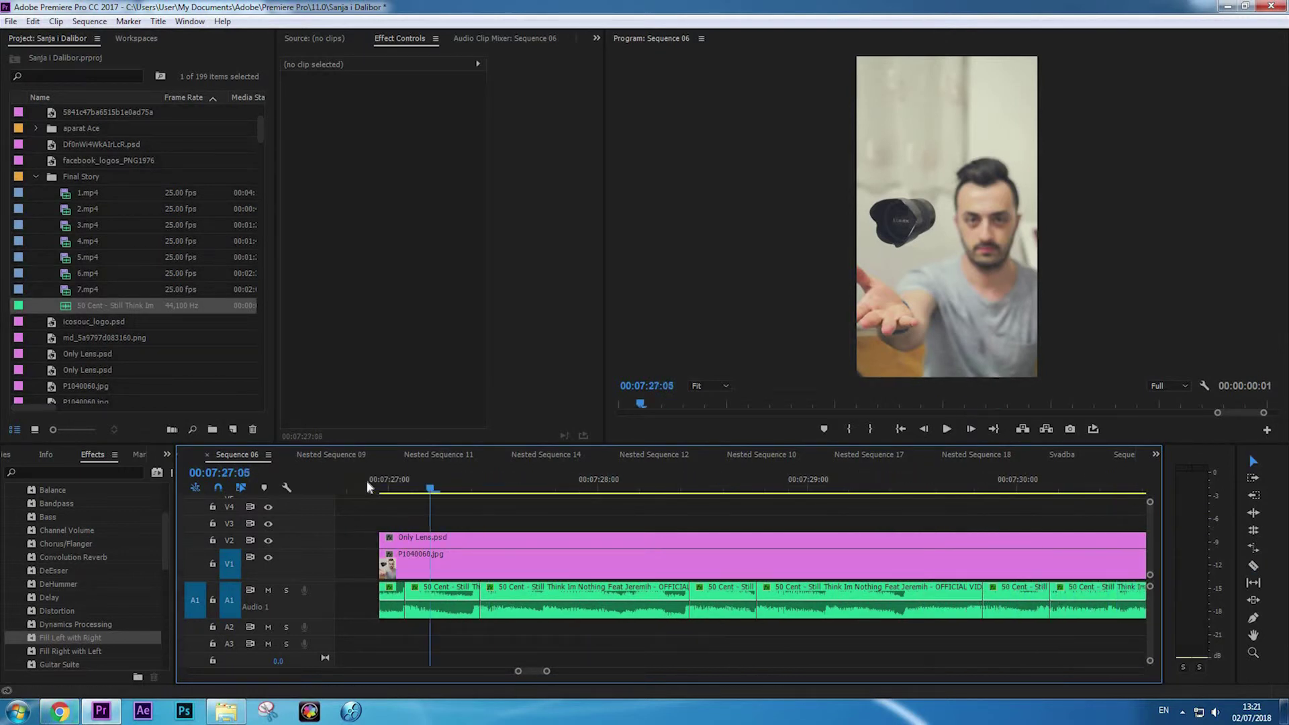
{"action": "key", "text": "space"}
{"action": "scroll", "coordinate": [376, 487], "scroll_direction": "up", "scroll_amount": 6}
{"action": "scroll", "coordinate": [605, 564], "scroll_direction": "down", "scroll_amount": 6}
{"action": "key", "text": "space"}
{"action": "scroll", "coordinate": [584, 524], "scroll_direction": "up", "scroll_amount": 2}
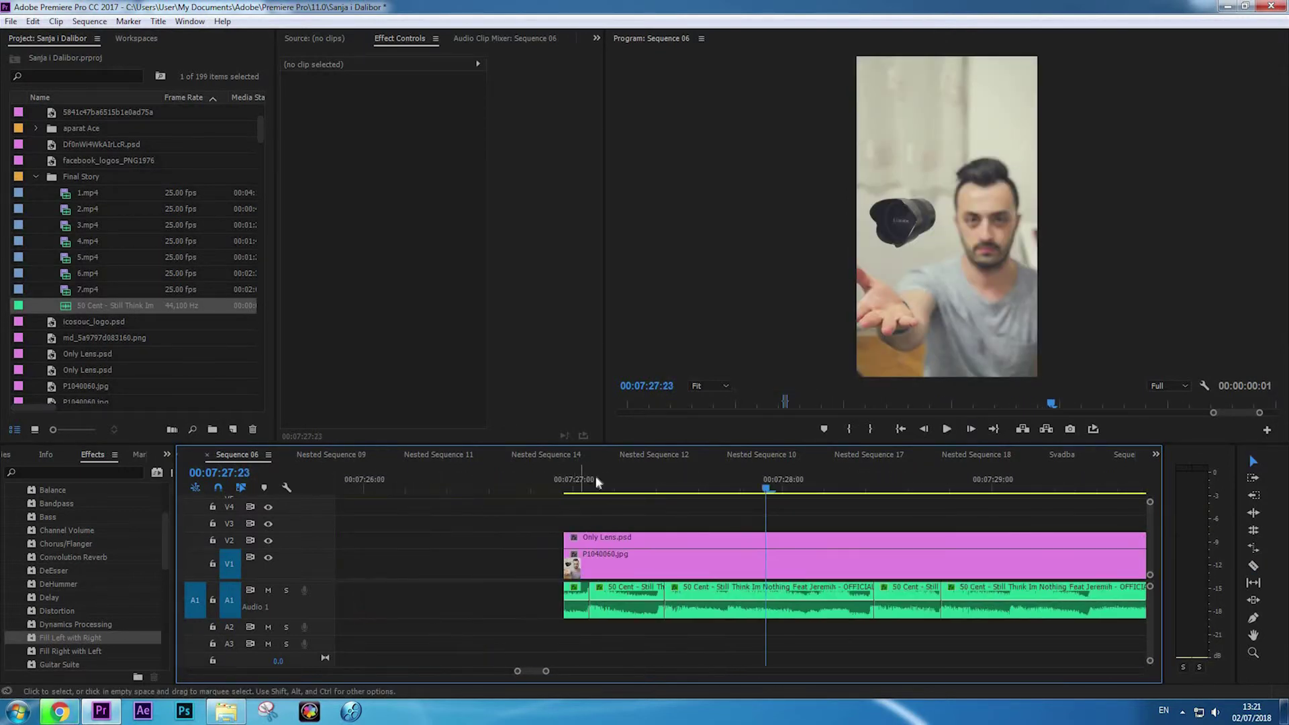
Start Position and Scale keyframes for the Only Lens.psd clip at 00:07:27:01, just before the first beat.
{"action": "left_click", "coordinate": [593, 481]}
{"action": "key", "text": "="}
{"action": "left_click", "coordinate": [680, 537]}
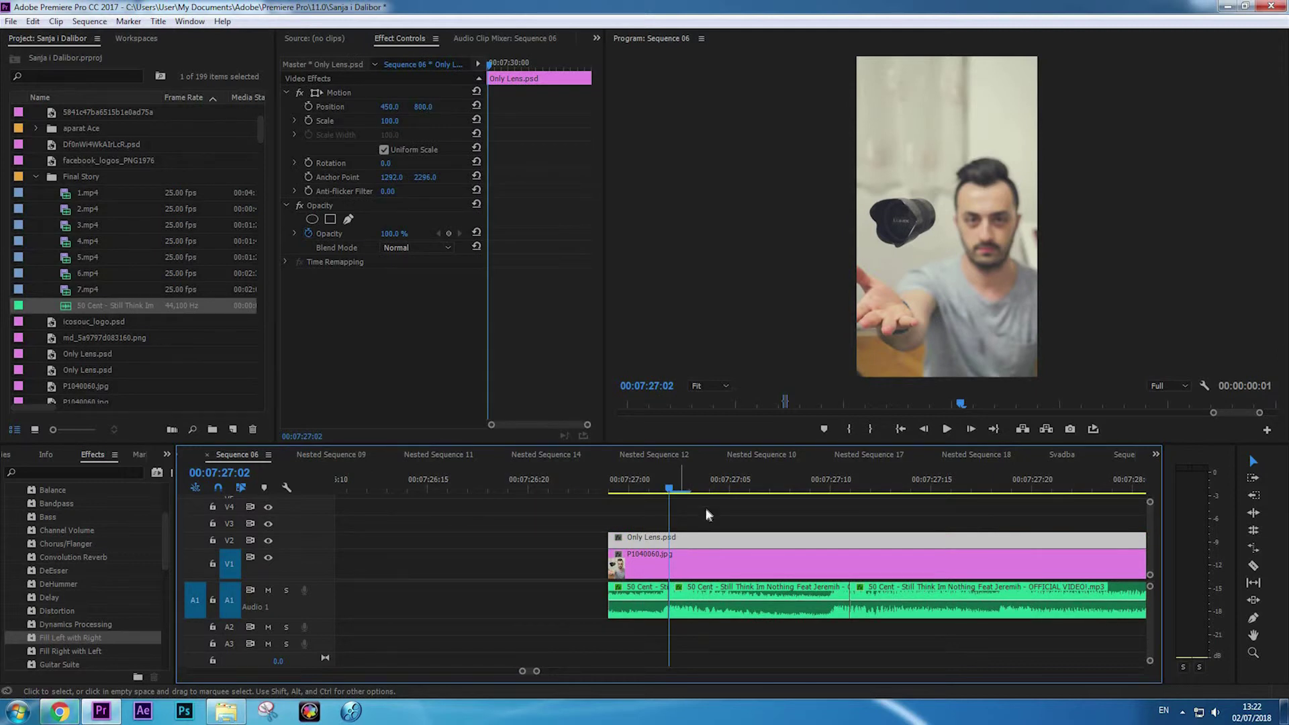
{"action": "left_click", "coordinate": [623, 491]}
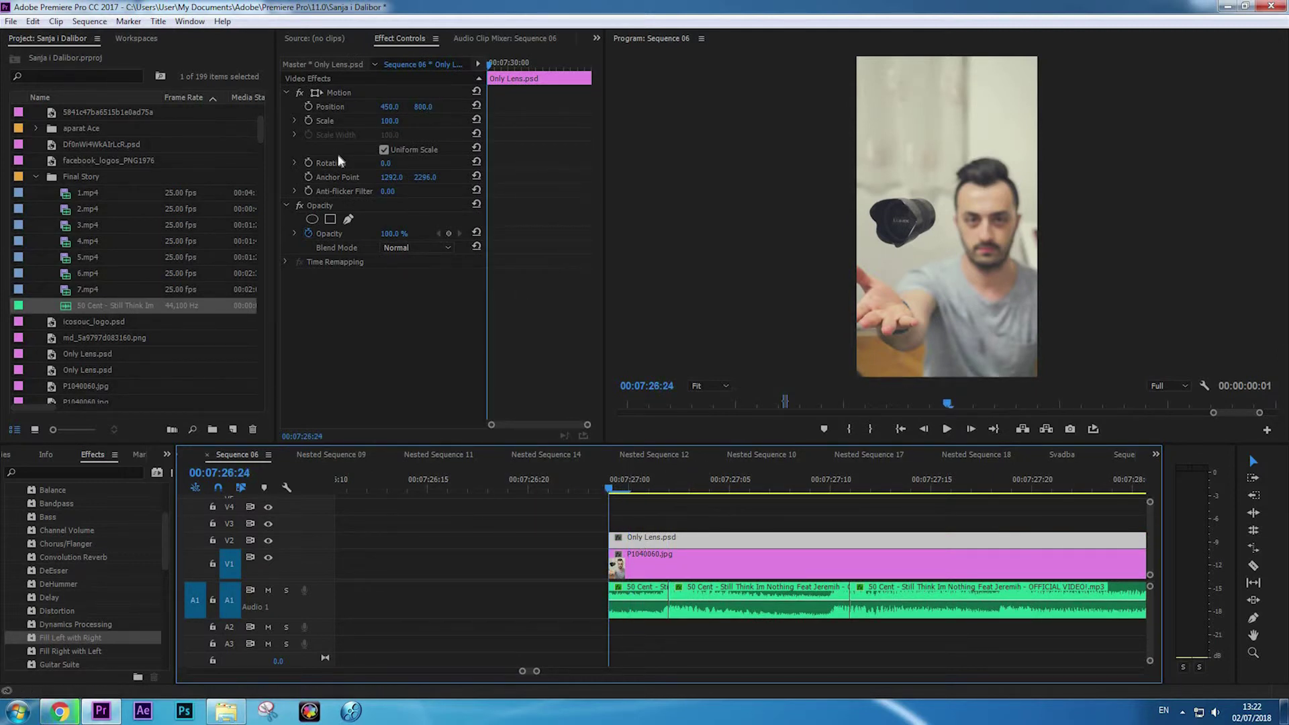
{"action": "left_click", "coordinate": [399, 123]}
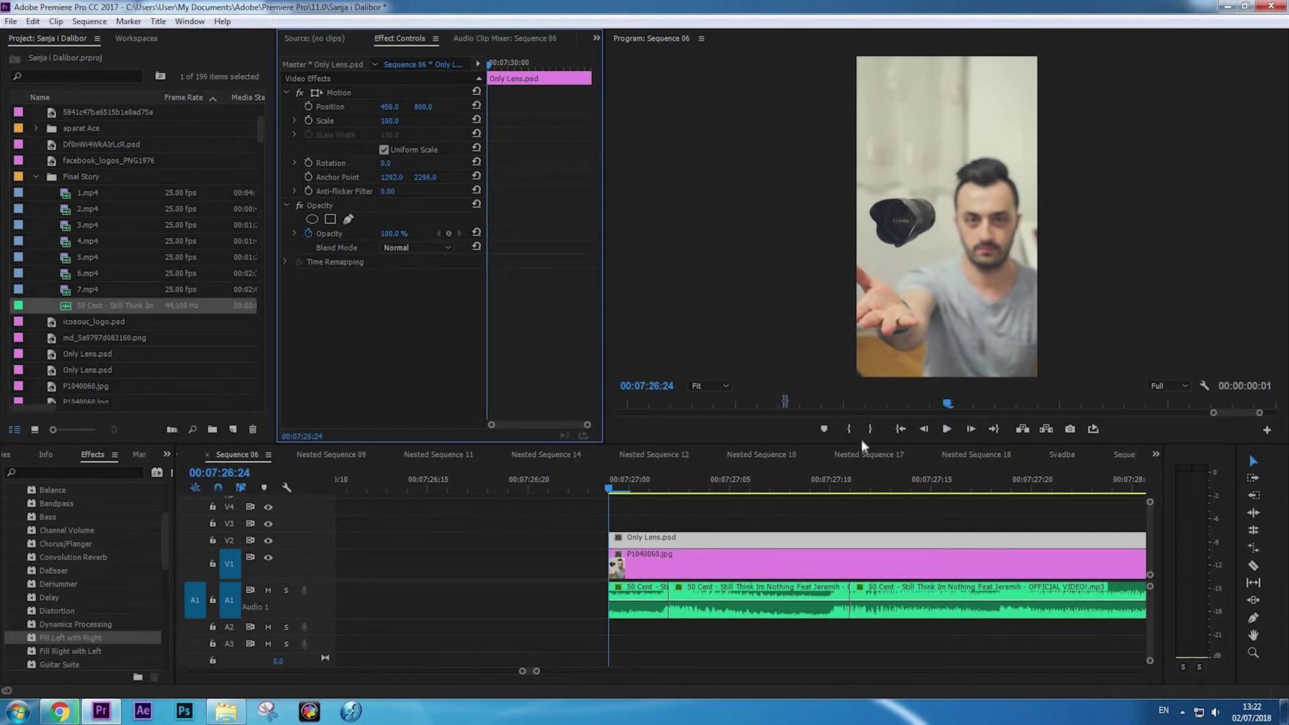
{"action": "left_click_drag", "start_coordinate": [864, 447], "coordinate": [864, 486]}
{"action": "left_click", "coordinate": [668, 519]}
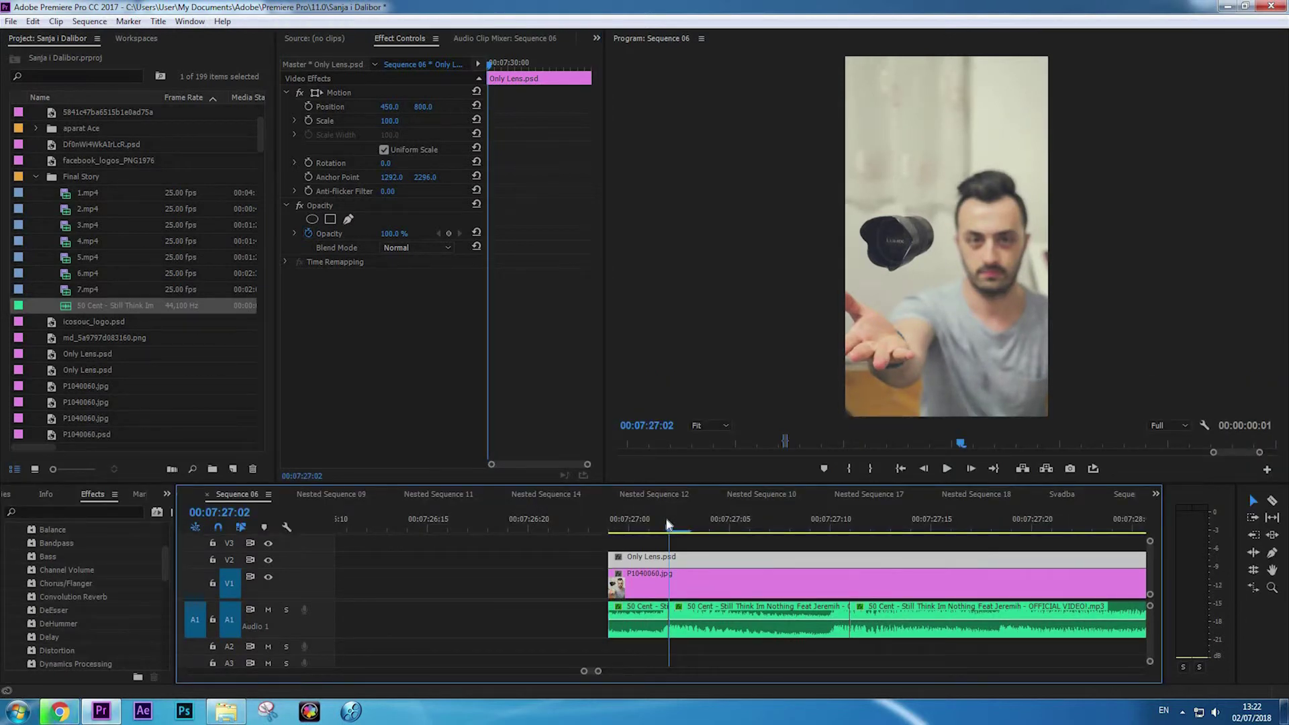
{"action": "left_click_drag", "start_coordinate": [668, 524], "coordinate": [646, 529]}
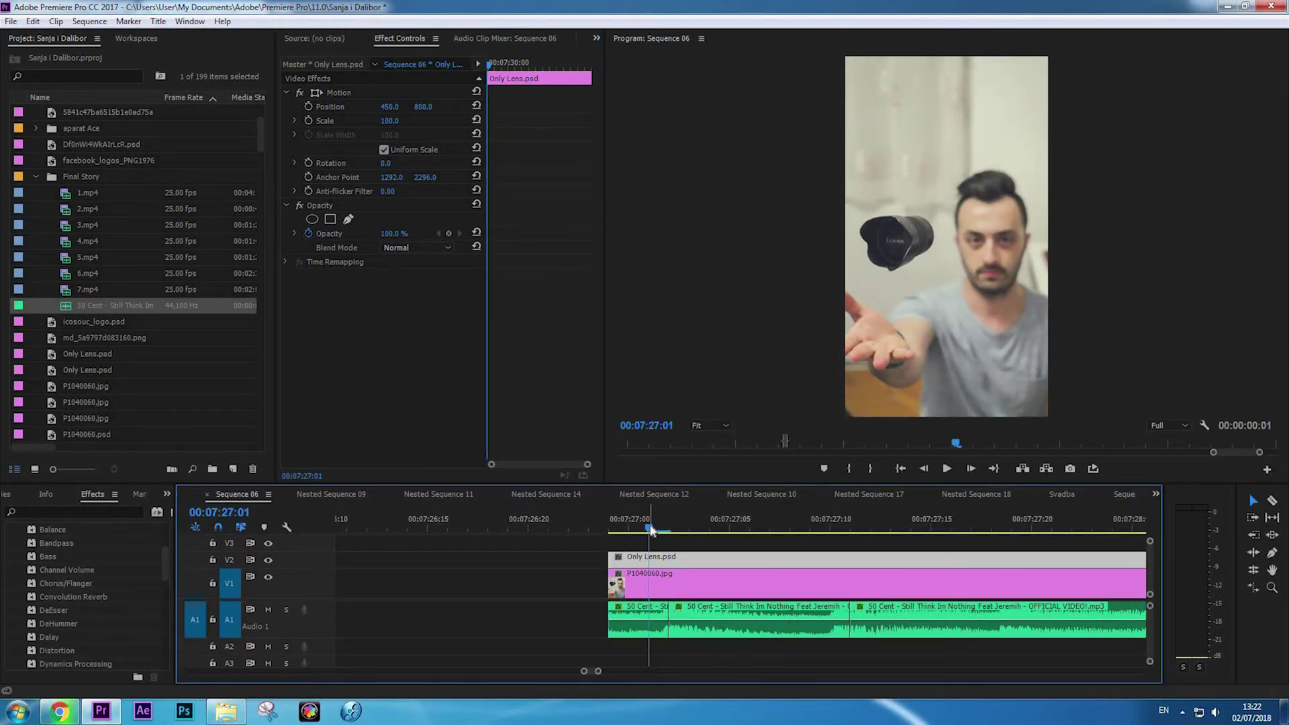
{"action": "left_click", "coordinate": [308, 106]}
{"action": "left_click", "coordinate": [309, 120]}
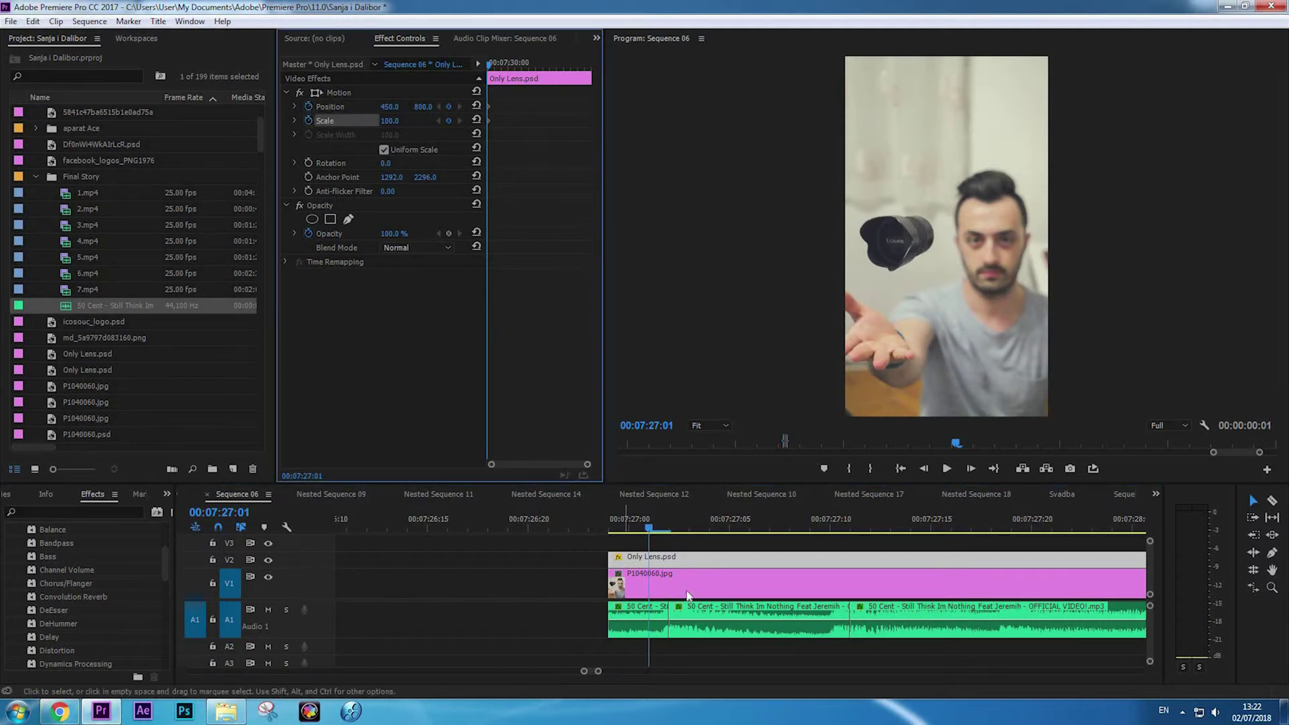
At 00:07:27:02, set the lens clip's Scale to 115 and its horizontal Position to 467.
{"action": "left_click", "coordinate": [667, 530]}
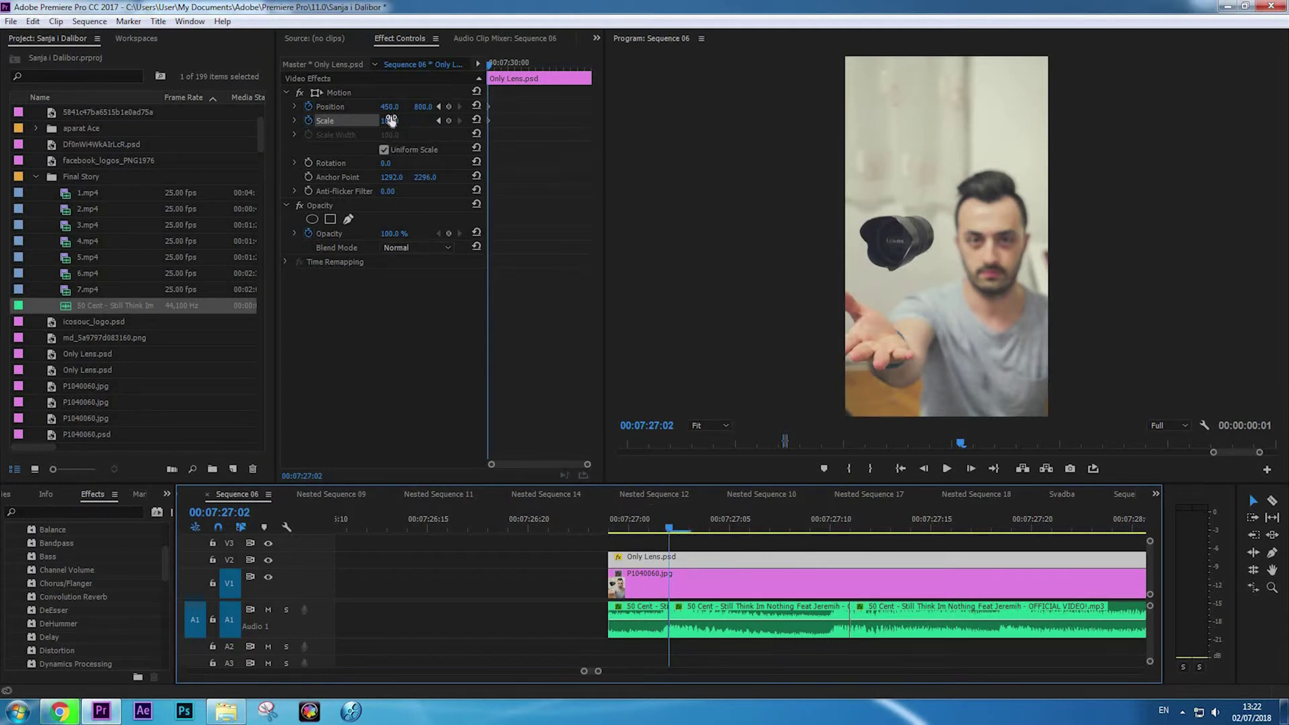
{"action": "left_click_drag", "start_coordinate": [390, 121], "coordinate": [398, 121]}
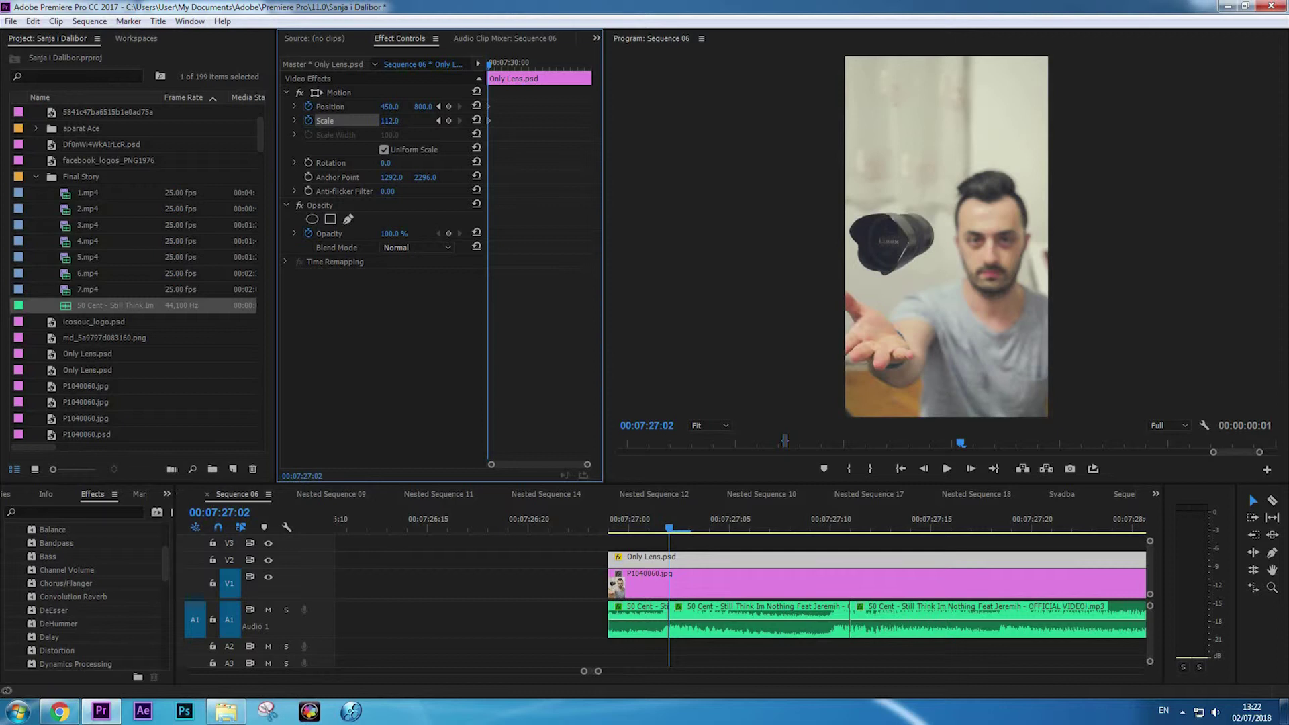
{"action": "left_click", "coordinate": [397, 121]}
{"action": "type", "text": "115"}
{"action": "key", "text": "Return"}
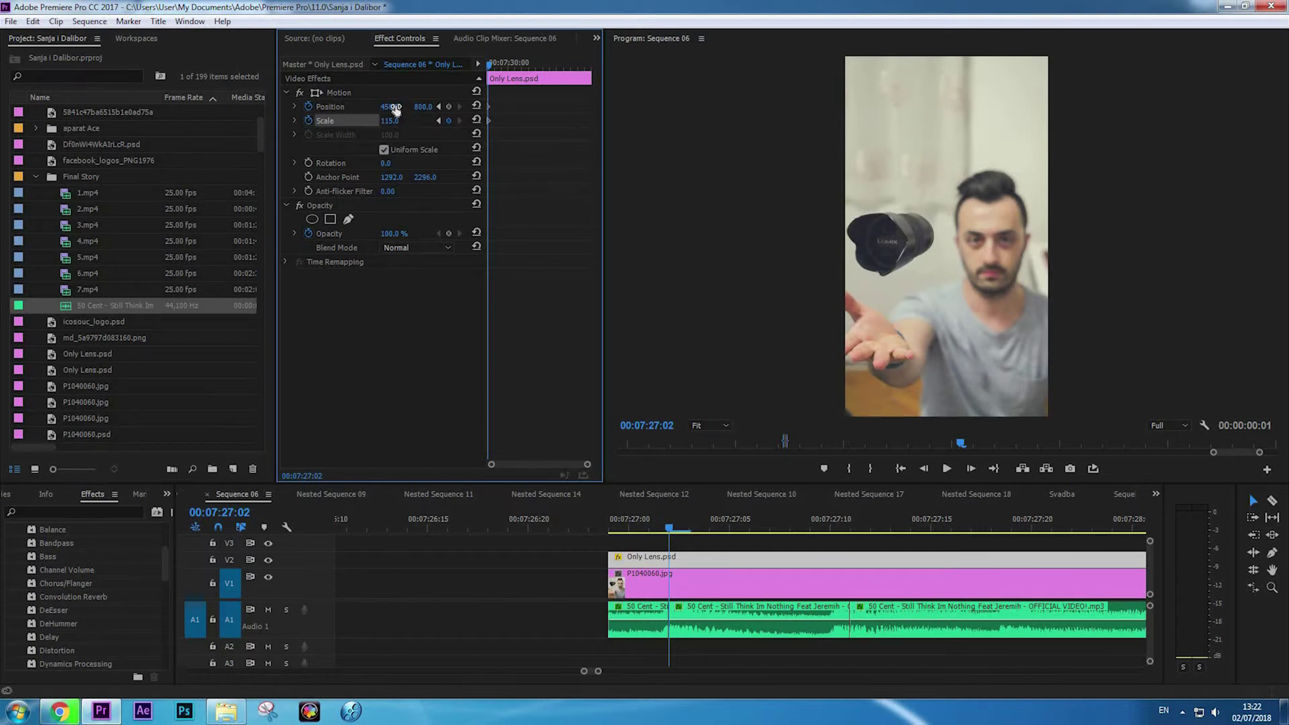
{"action": "mouse_move", "coordinate": [395, 108]}
{"action": "left_mouse_down"}
{"action": "mouse_move", "coordinate": [361, 107]}
{"action": "mouse_move", "coordinate": [407, 108]}
{"action": "left_mouse_up"}
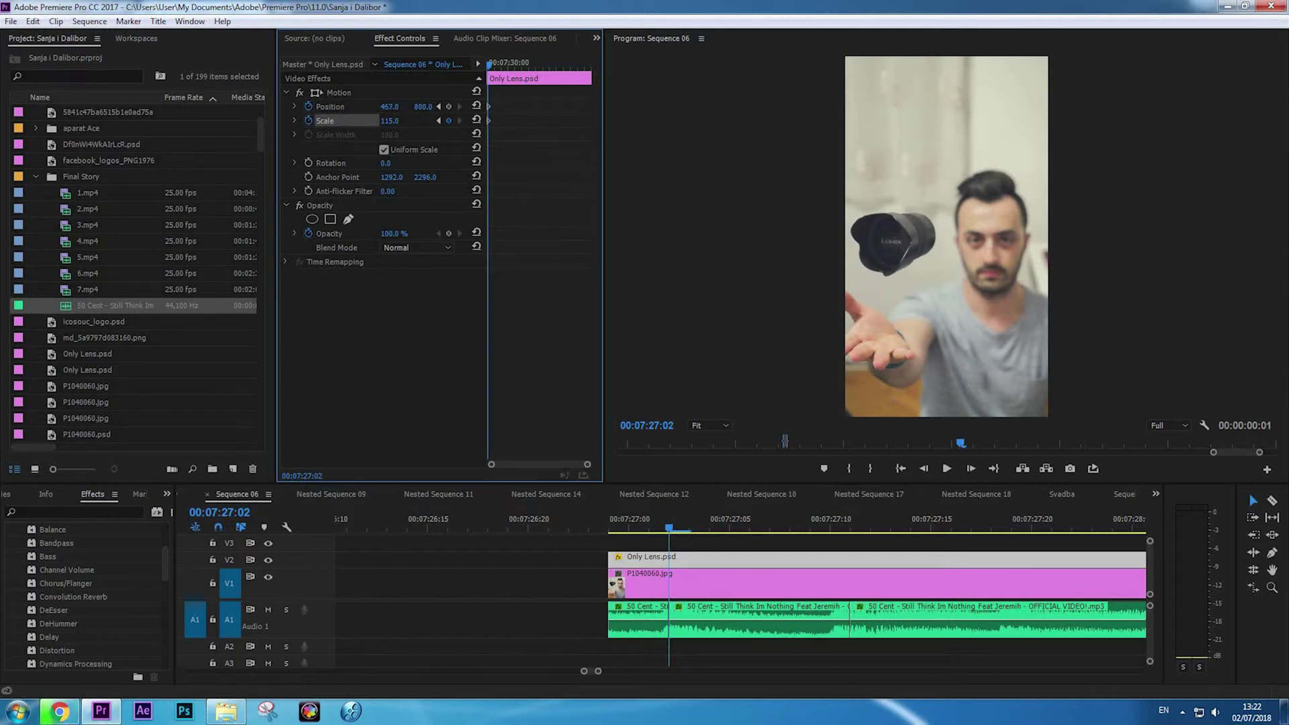
Hold the enlarged lens with a Scale keyframe at 00:07:27:03, and reset Position to 450, 800 and Scale to 100 at 00:07:27:04.
{"action": "left_click", "coordinate": [689, 531]}
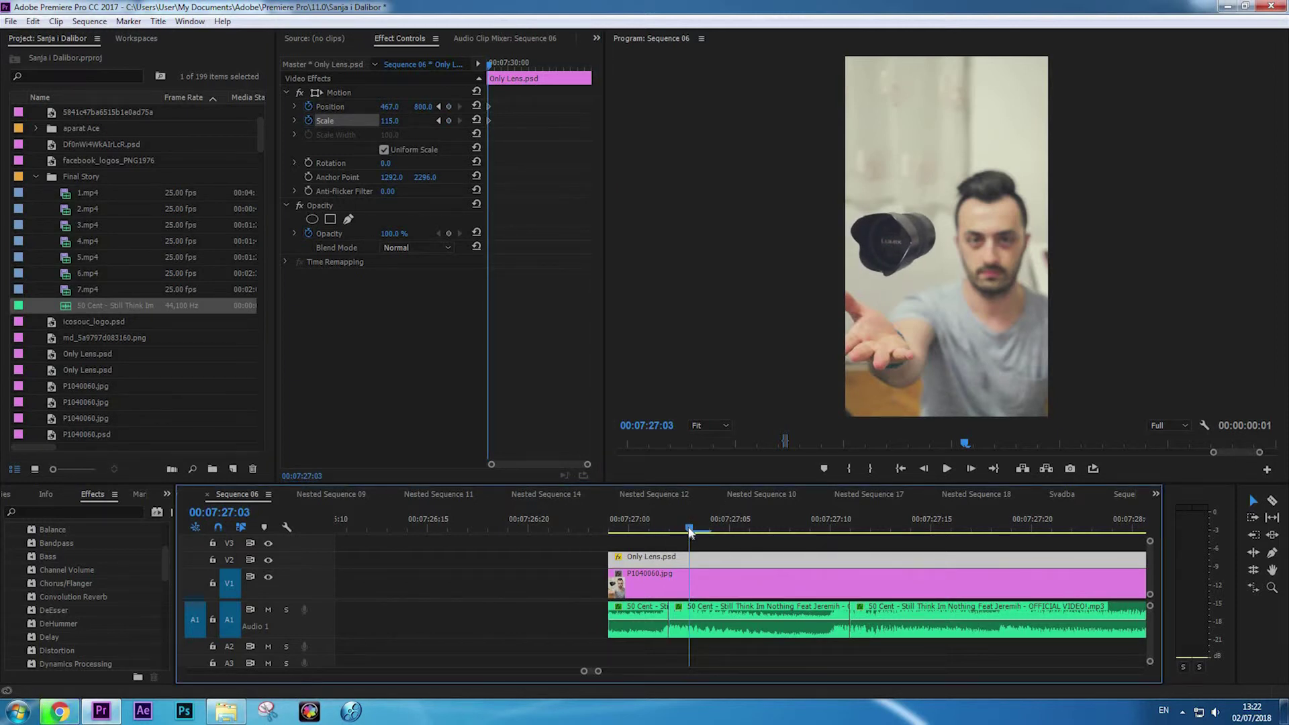
{"action": "left_click", "coordinate": [449, 118]}
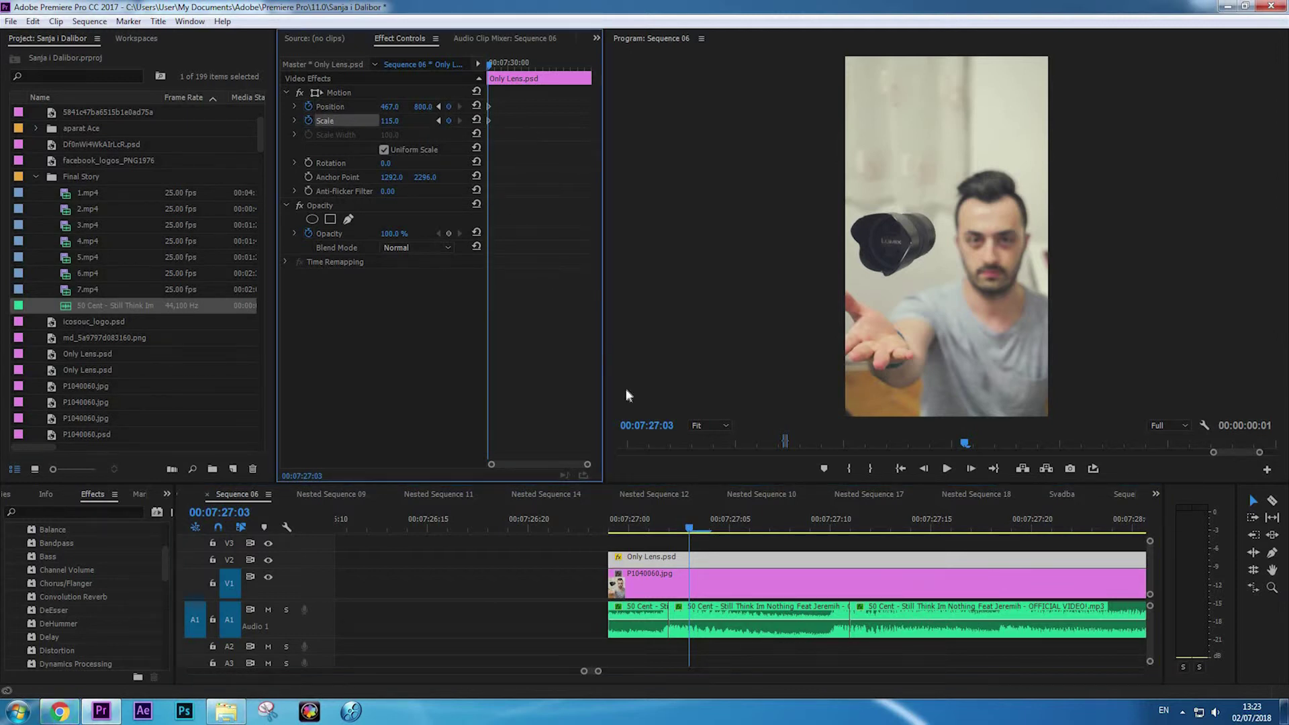
{"action": "left_click", "coordinate": [694, 530]}
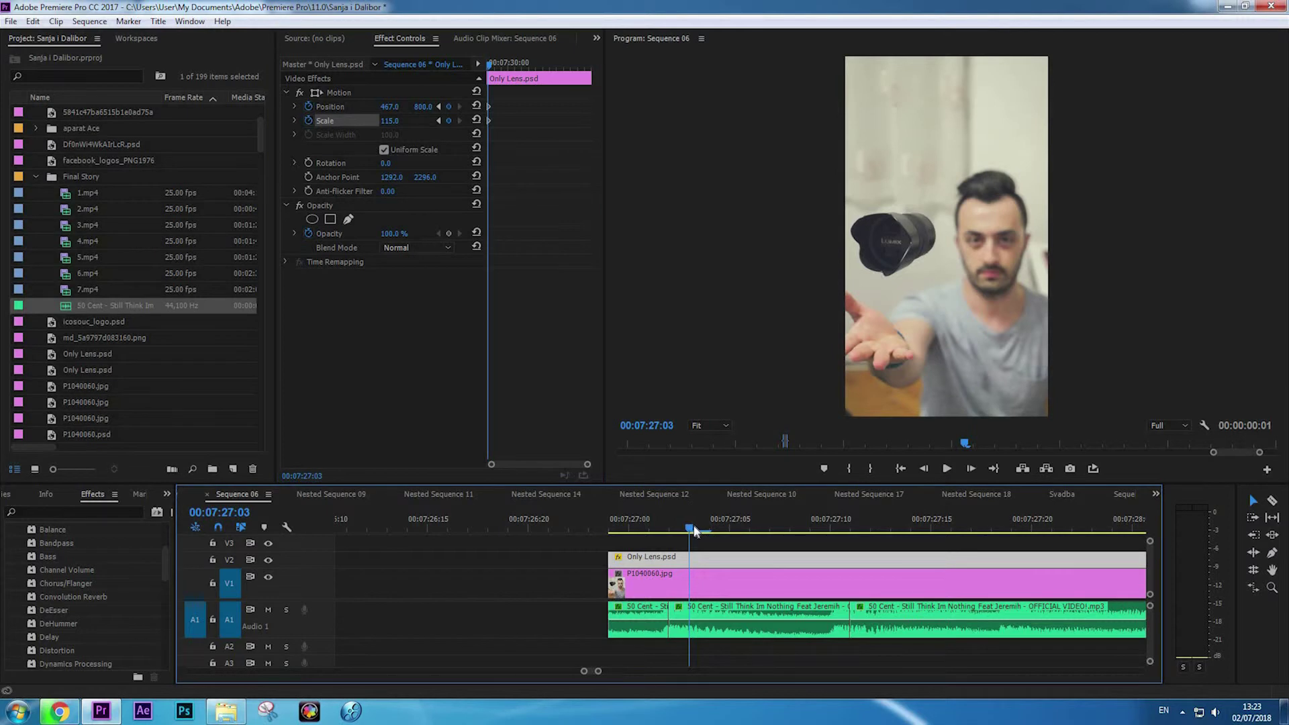
{"action": "left_click", "coordinate": [708, 531]}
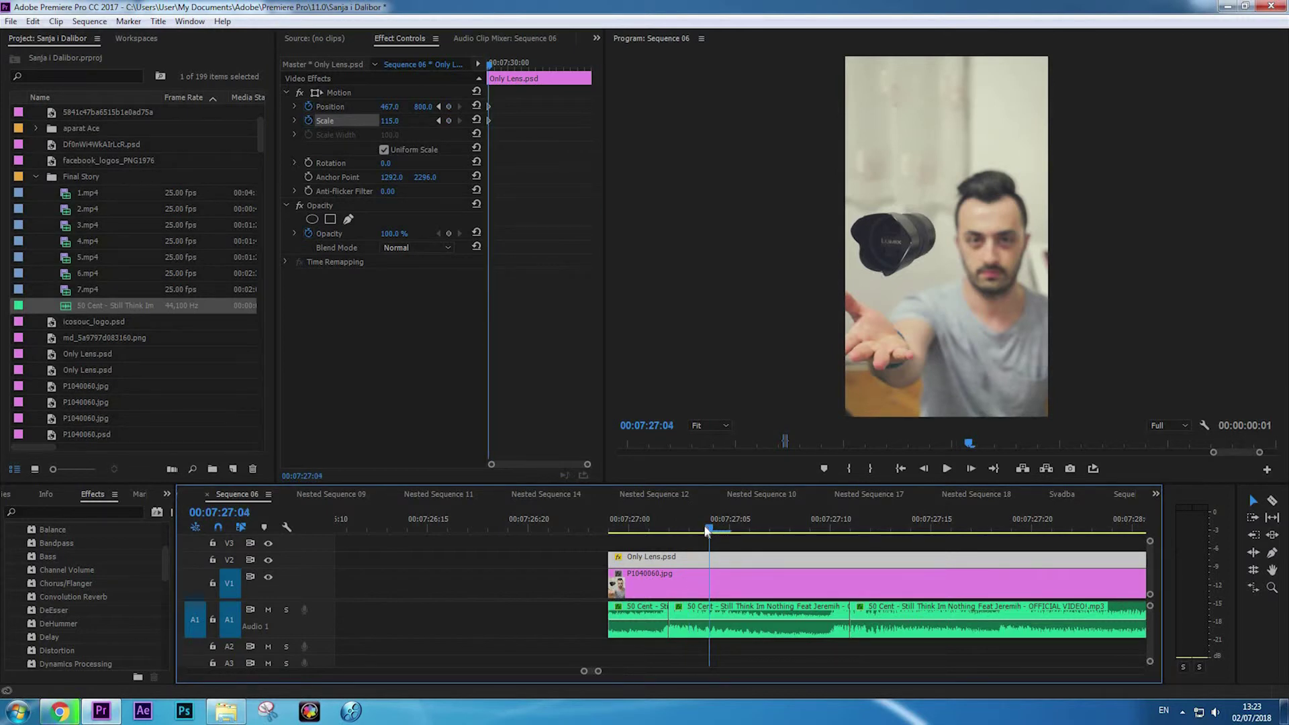
{"action": "left_click", "coordinate": [470, 127]}
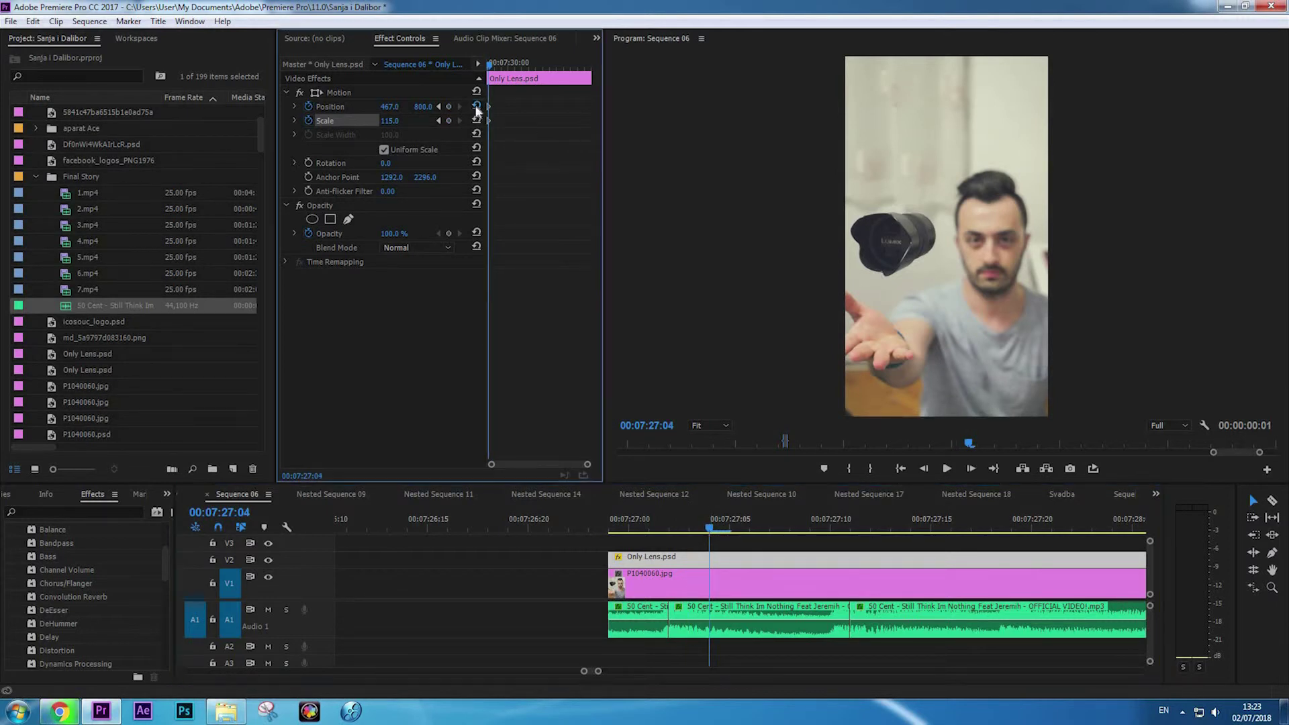
{"action": "key", "text": "ctrl+z"}
{"action": "left_click", "coordinate": [477, 121]}
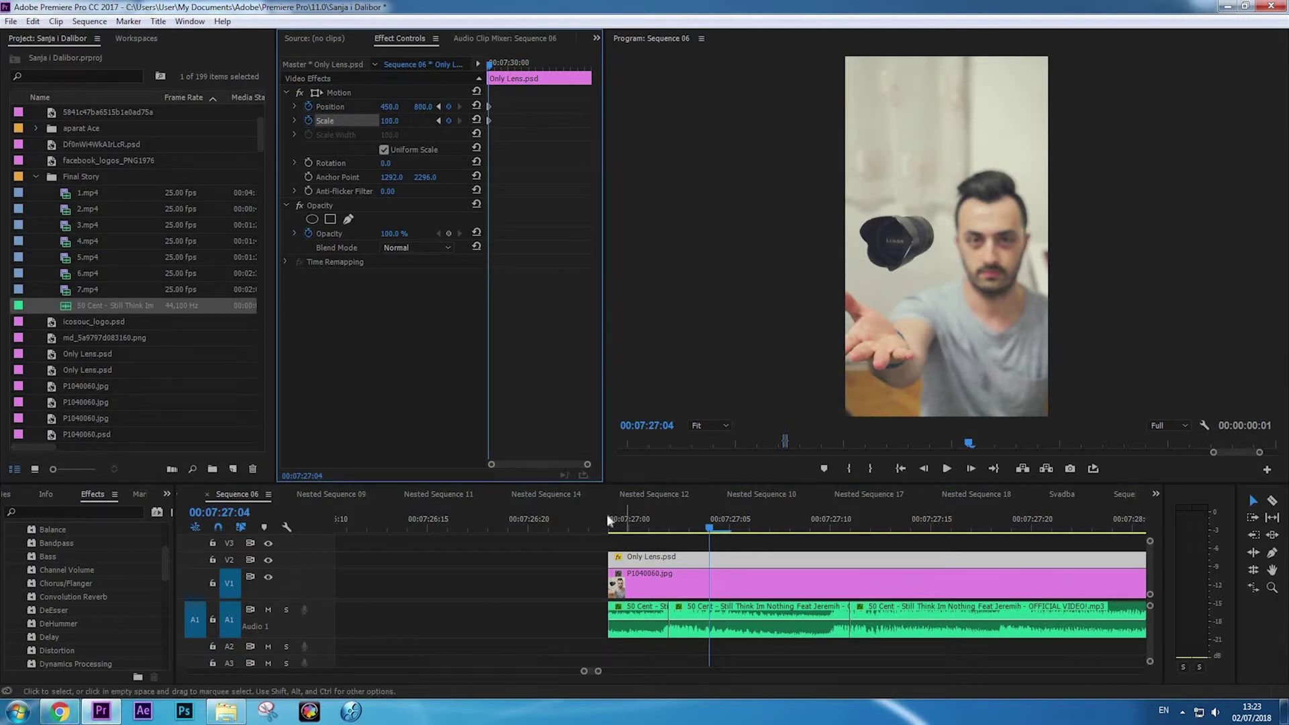
Play the sequence's opening repeatedly to check the lens's scale pop against the first beat.
{"action": "left_click", "coordinate": [567, 528]}
{"action": "left_click", "coordinate": [719, 548]}
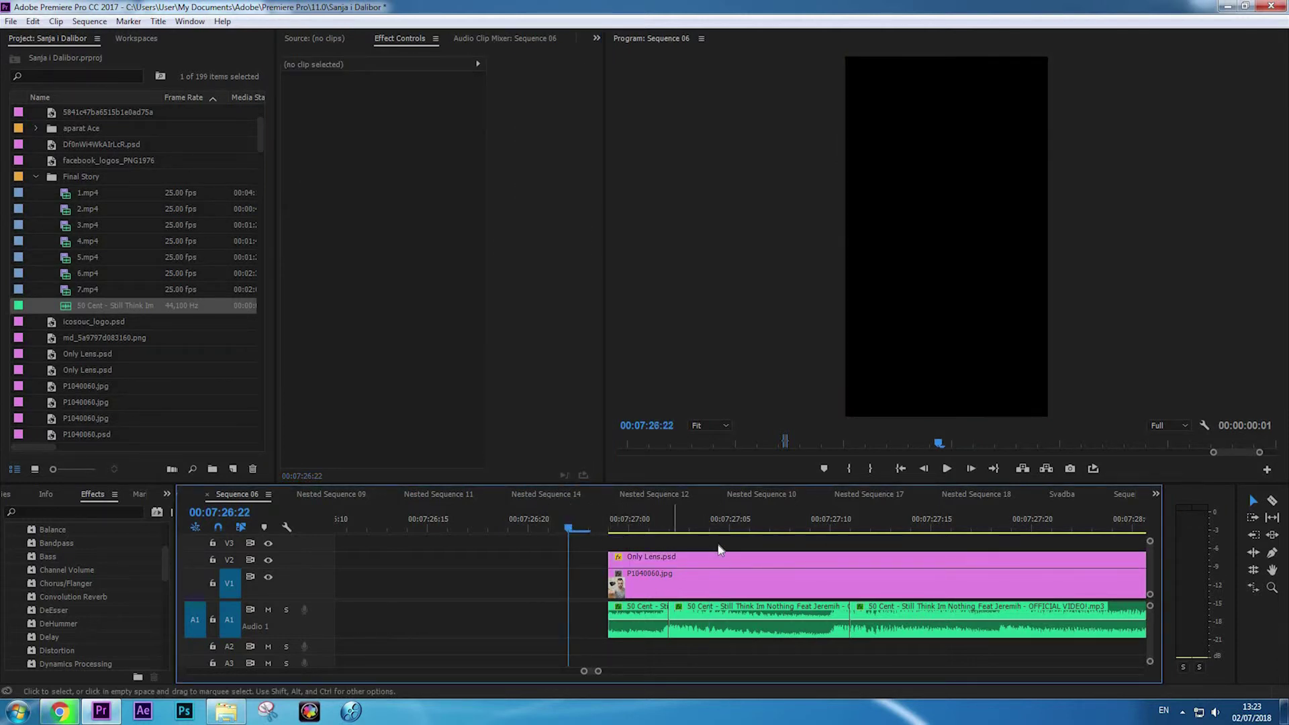
{"action": "key", "text": "space"}
{"action": "key", "text": "space"}
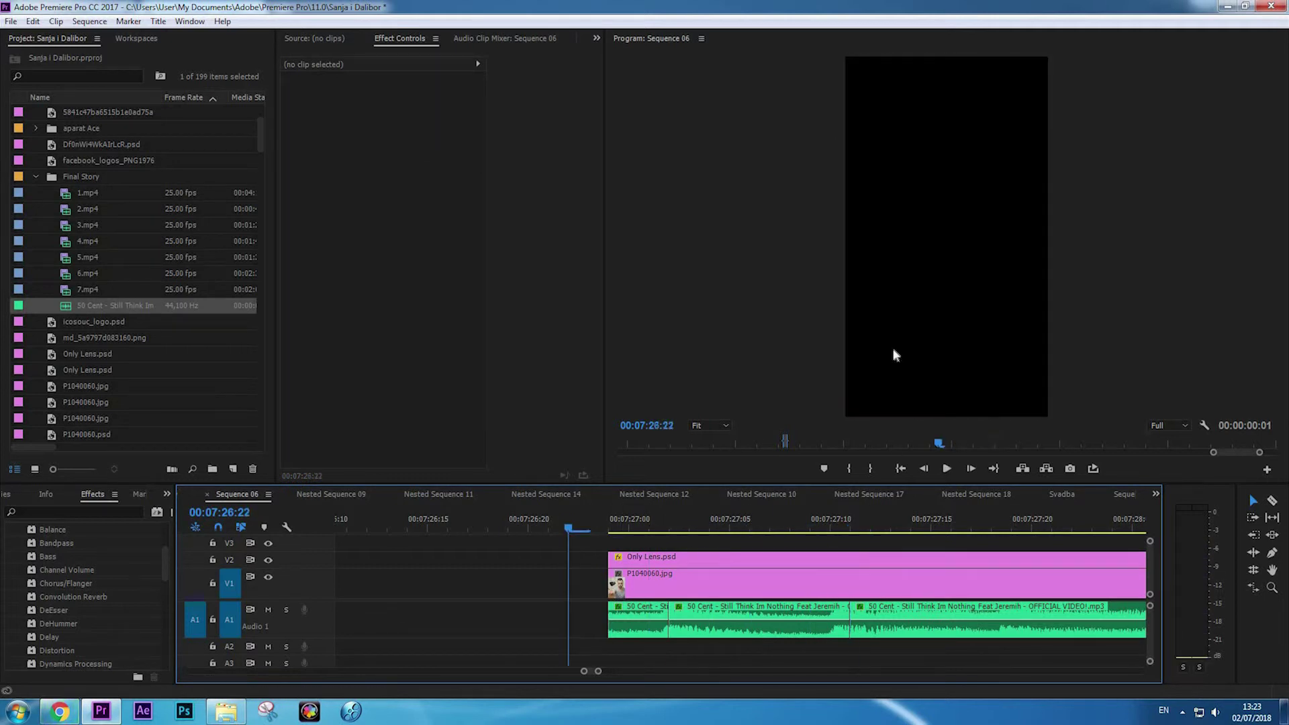
{"action": "key", "text": "space"}
{"action": "key", "text": "space"}
{"action": "left_click_drag", "start_coordinate": [614, 523], "coordinate": [574, 528]}
{"action": "key", "text": "space"}
{"action": "key", "text": "space"}
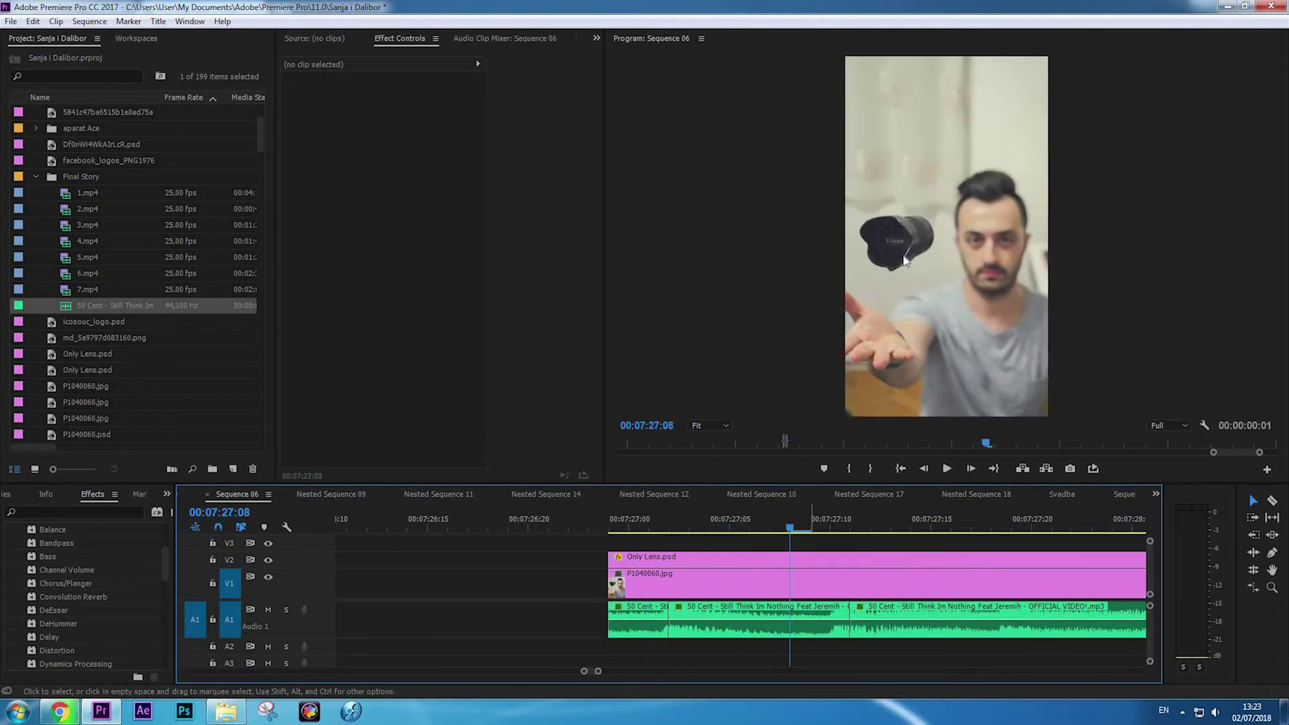
{"action": "left_click", "coordinate": [576, 529]}
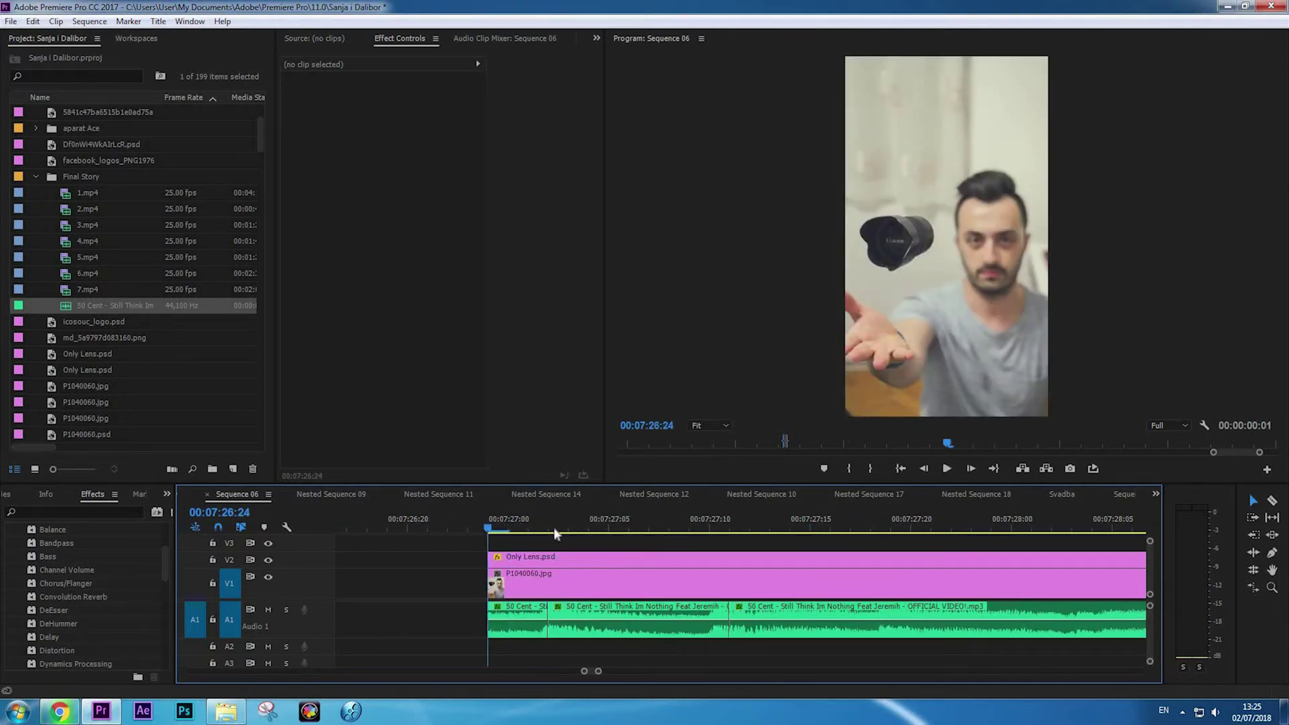
{"action": "key", "text": "space"}
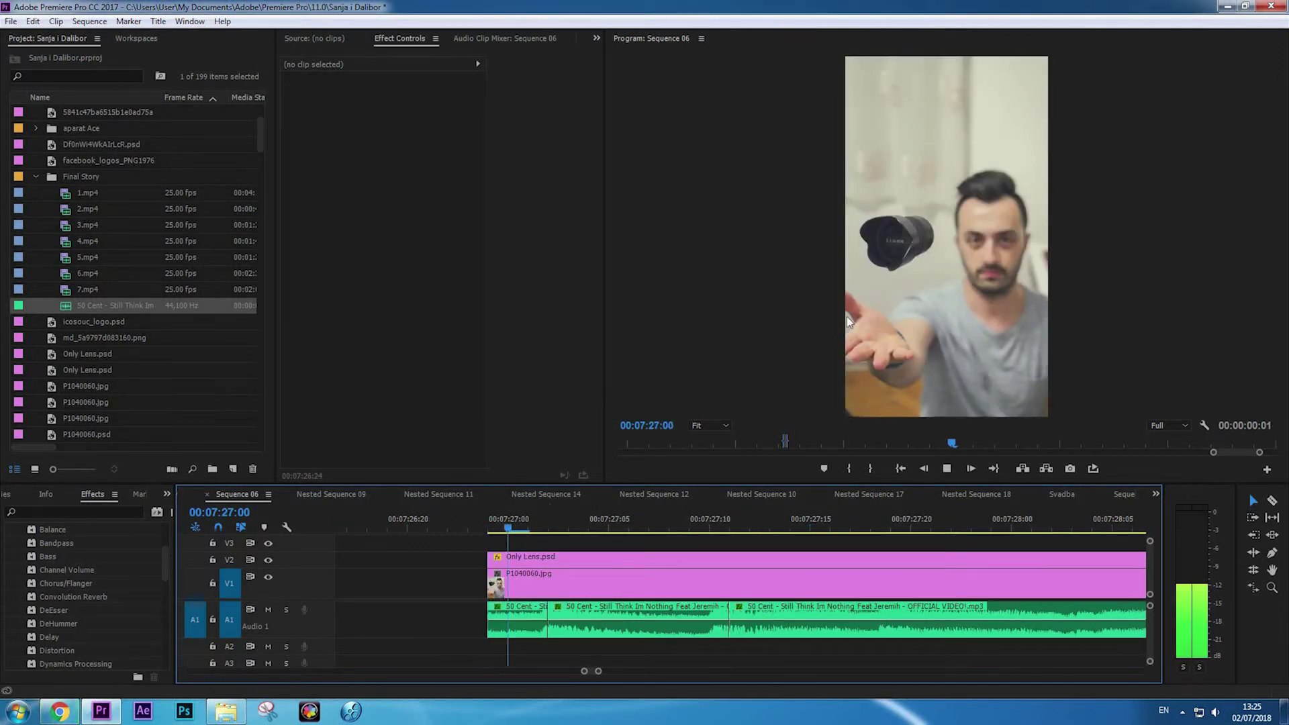
{"action": "key", "text": "space"}
{"action": "left_click", "coordinate": [496, 529]}
{"action": "key", "text": "space"}
{"action": "key", "text": "space"}
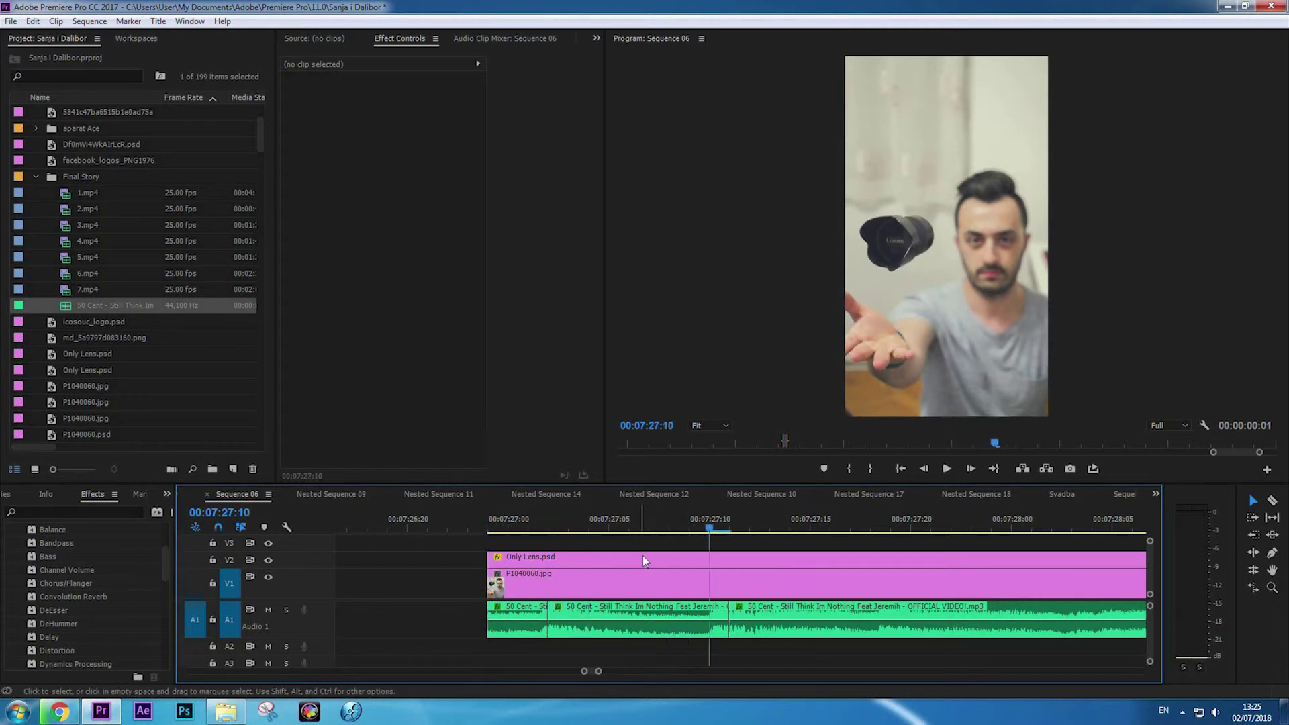
Split the Only Lens.psd clip at 00:07:27:10, just before the second beat cut, and select the second part.
{"action": "left_click", "coordinate": [516, 558]}
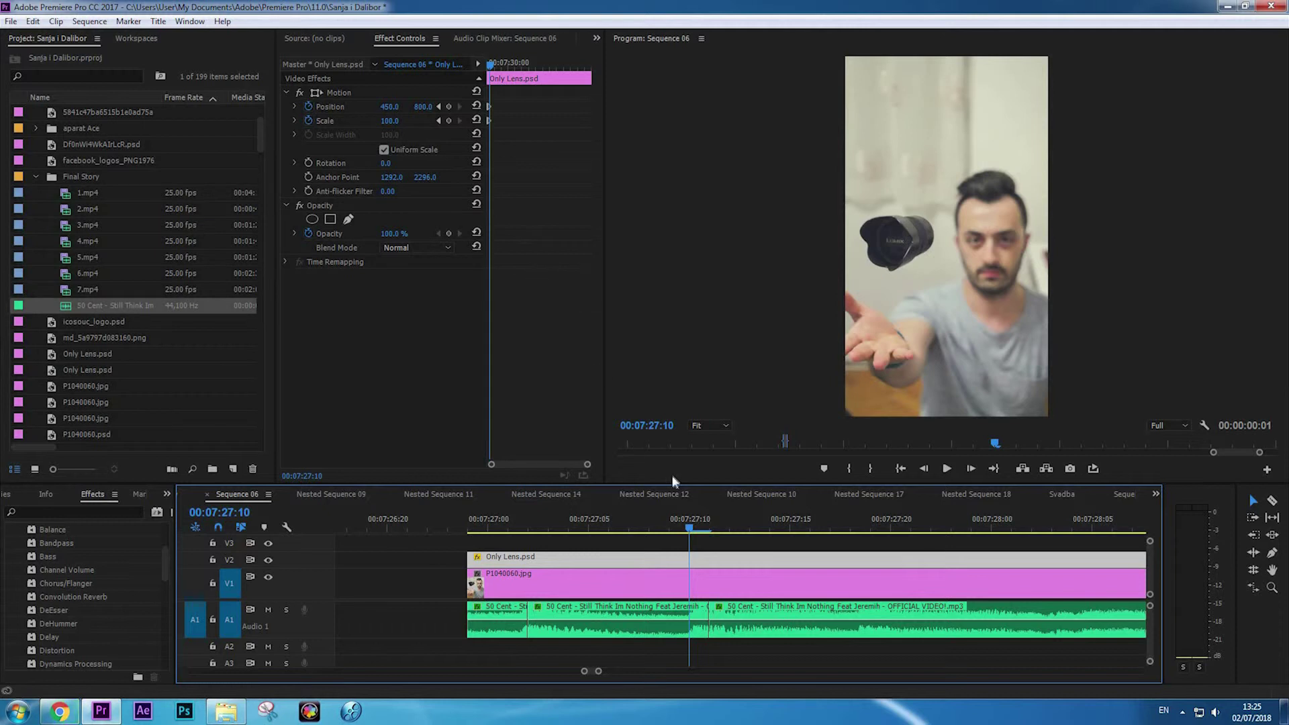
{"action": "left_click", "coordinate": [341, 96]}
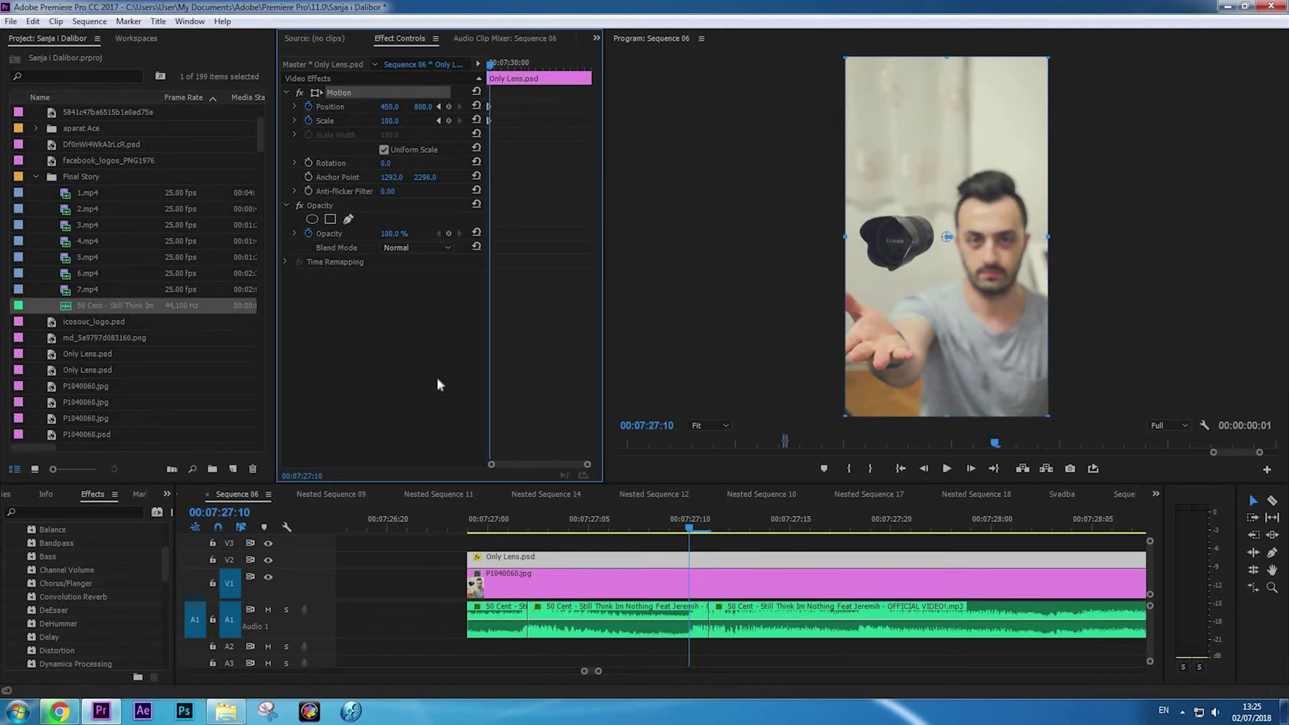
{"action": "left_click", "coordinate": [668, 543]}
{"action": "key", "text": "Left"}
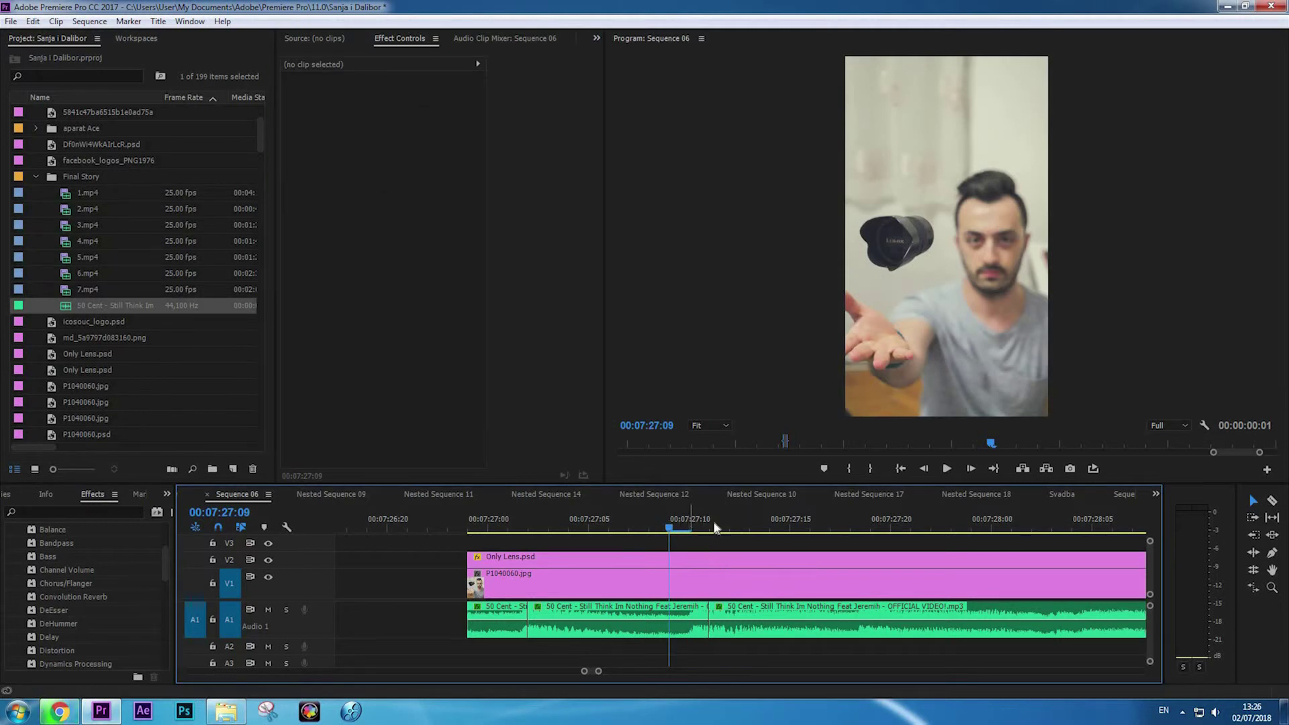
{"action": "key", "text": "space"}
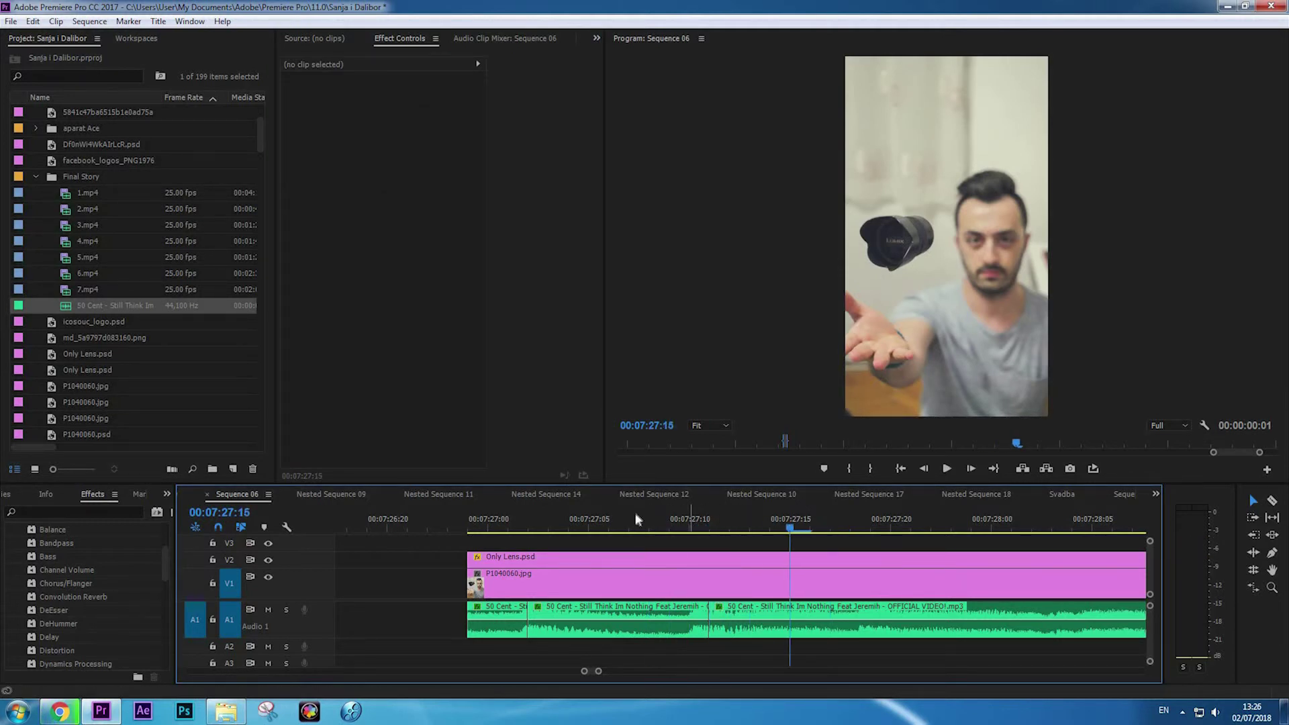
{"action": "key", "text": "space"}
{"action": "key", "text": "c"}
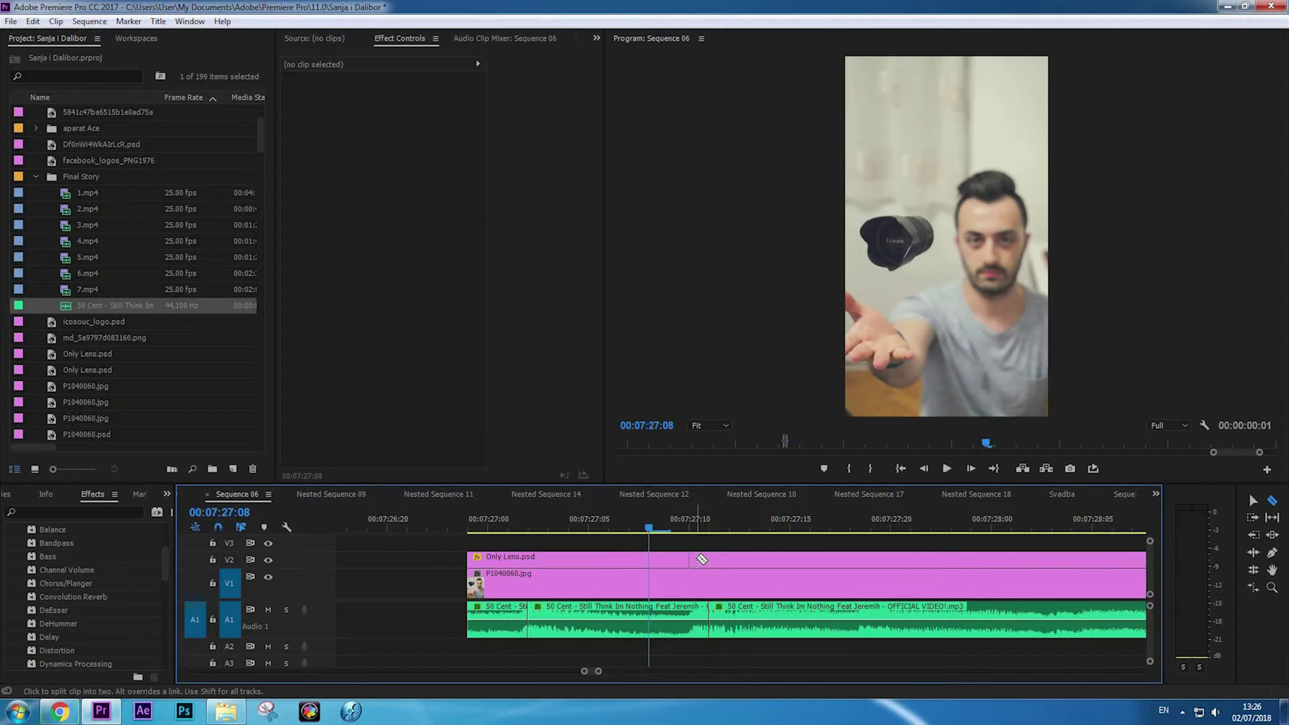
{"action": "left_click", "coordinate": [690, 558]}
{"action": "key", "text": "v"}
{"action": "left_click", "coordinate": [690, 524]}
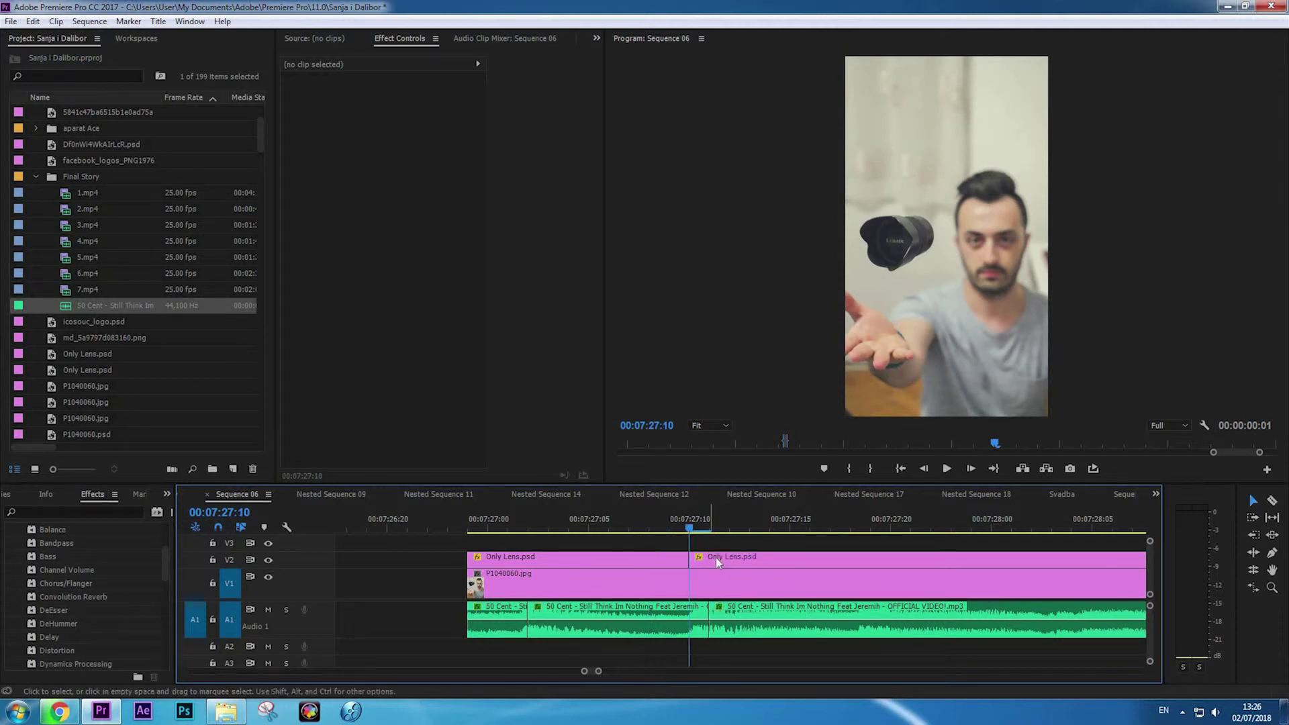
{"action": "left_click", "coordinate": [718, 559]}
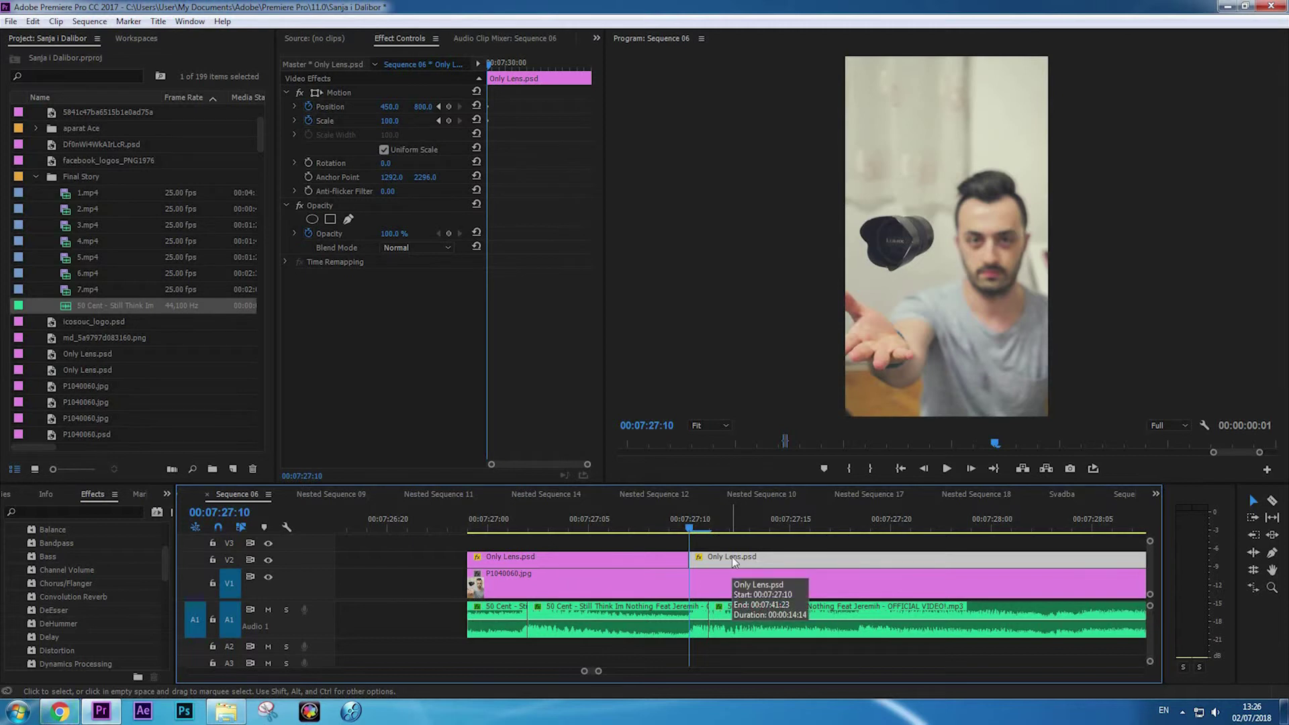
Play the opening from 00:07:26:22 to check the lens animation and the new split against the music.
{"action": "left_click_drag", "start_coordinate": [649, 525], "coordinate": [449, 530]}
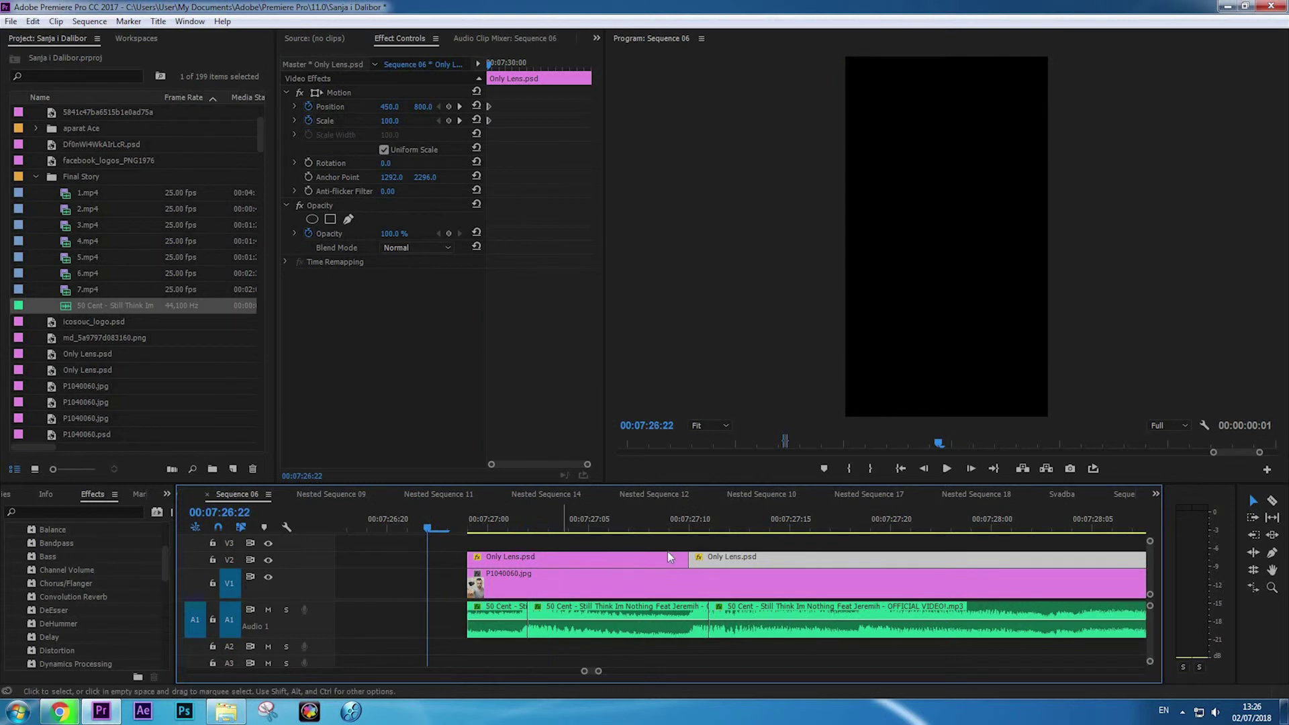
{"action": "key", "text": "space"}
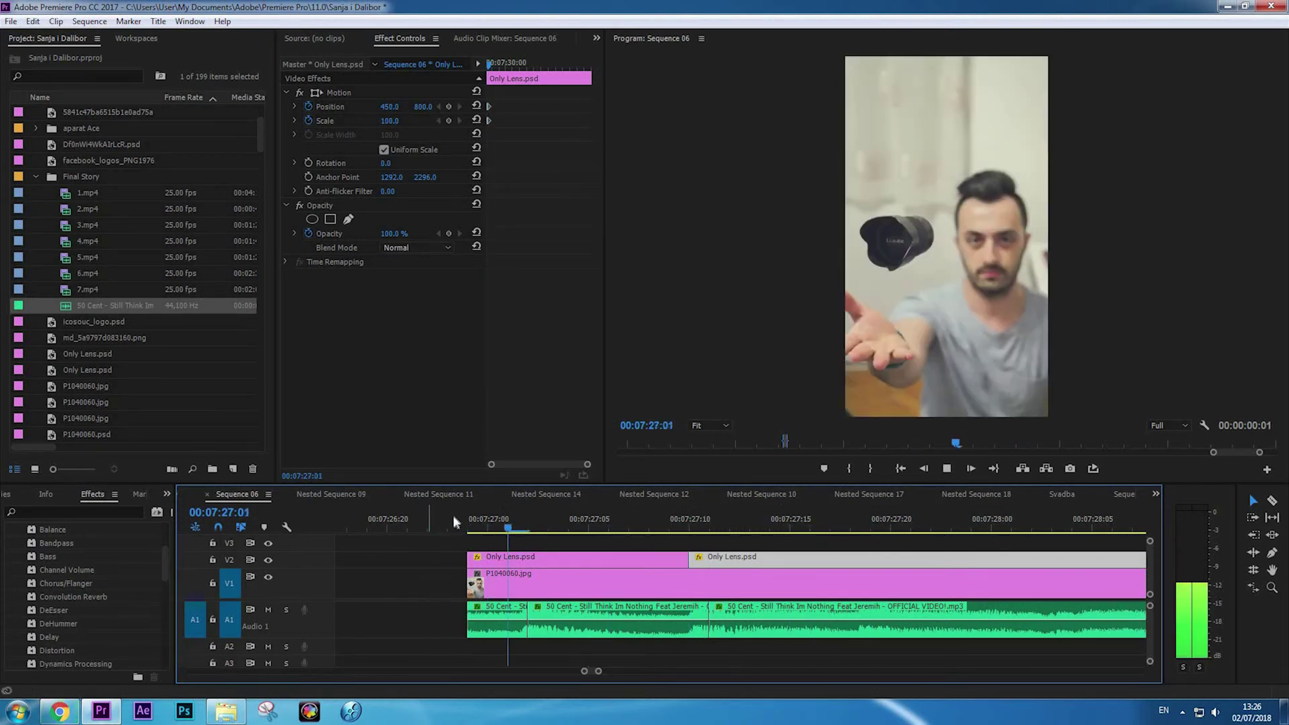
{"action": "key", "text": "shift+Left"}
{"action": "key", "text": "shift+Left"}
{"action": "key", "text": "space"}
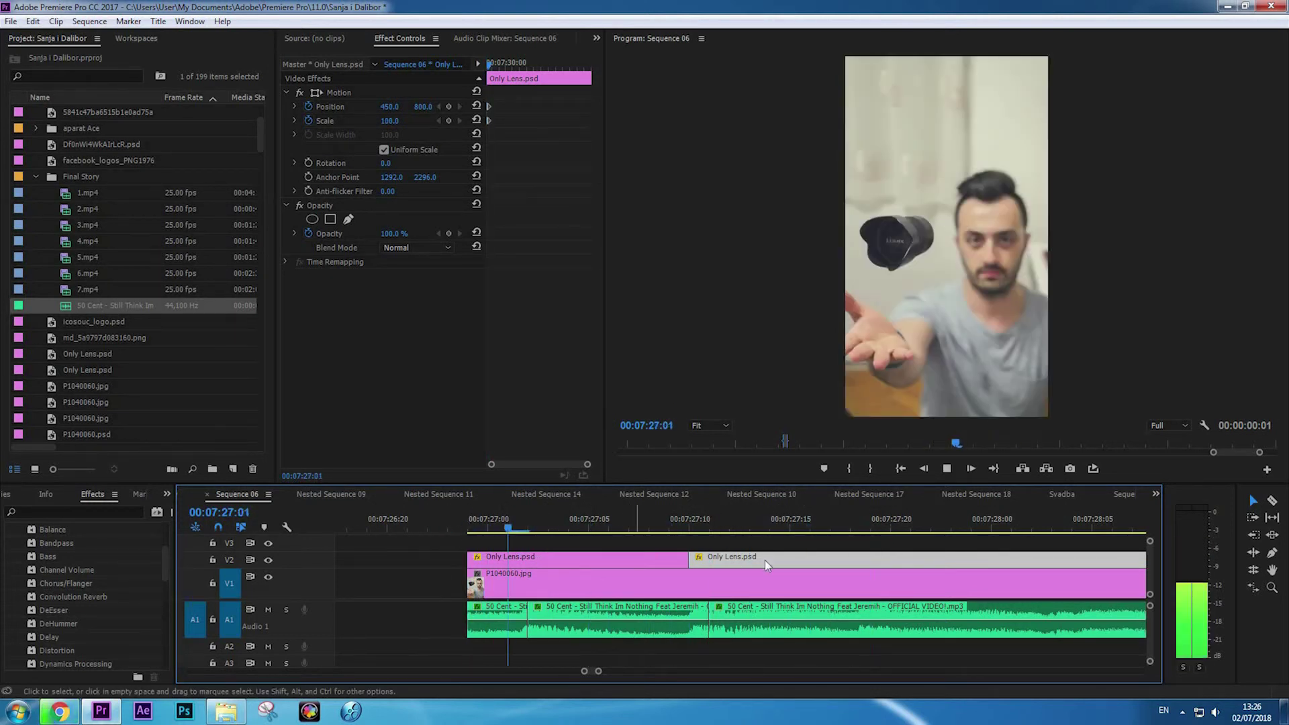
{"action": "key", "text": "space"}
{"action": "key", "text": "shift+Left"}
{"action": "key", "text": "shift+Left"}
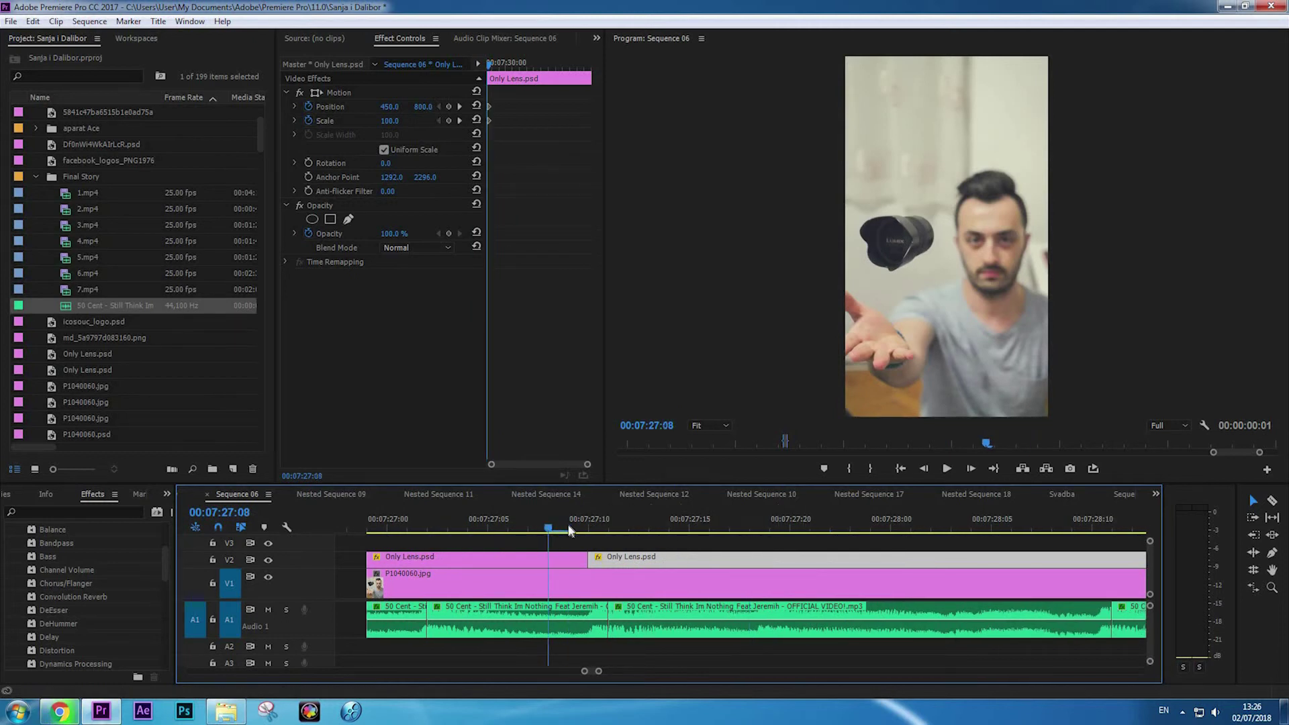
{"action": "key", "text": "minus"}
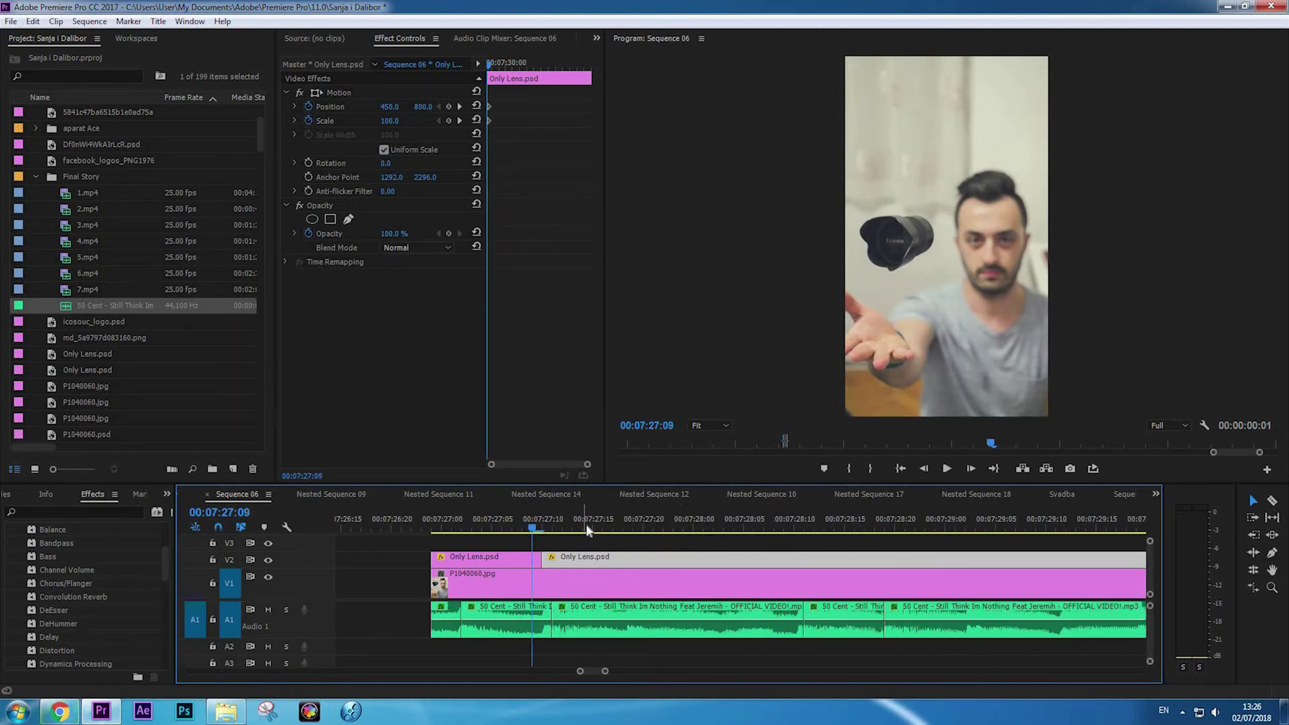
{"action": "left_click", "coordinate": [709, 538]}
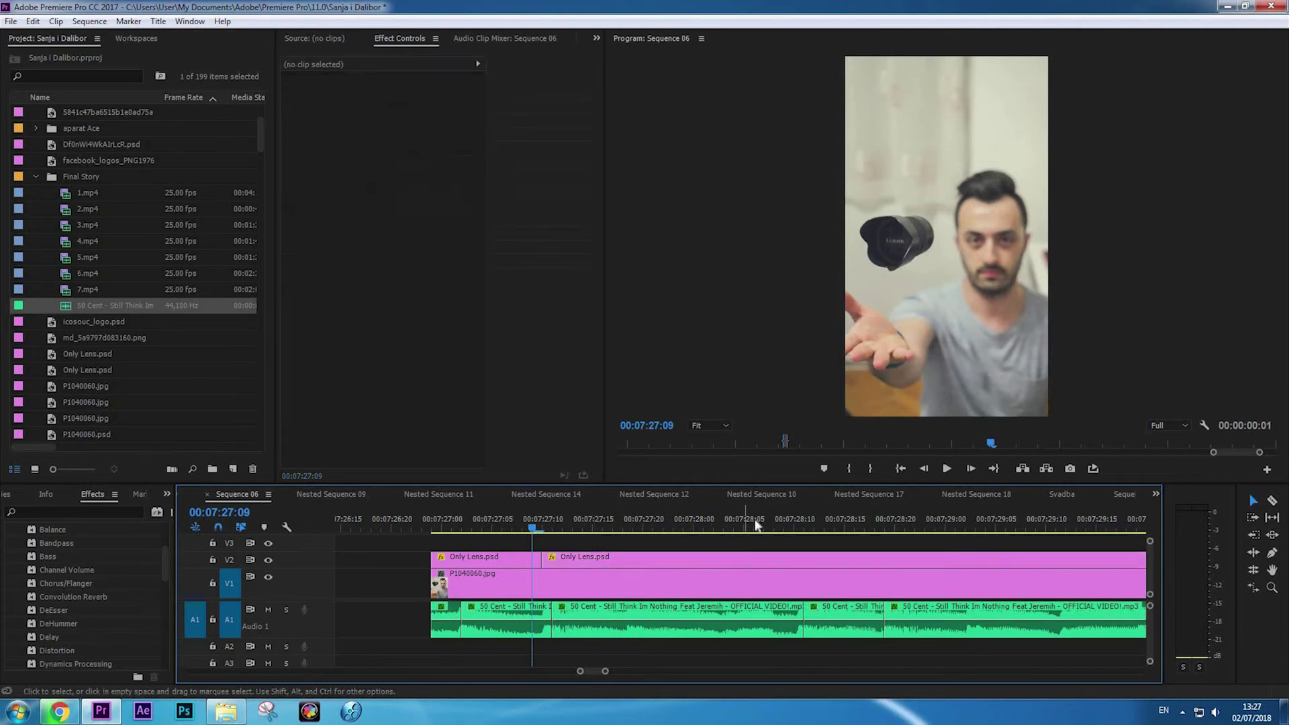
Find the third song beat and split the Only Lens.psd clip just before its audio cut, at about 00:07:28:09.
{"action": "left_click_drag", "start_coordinate": [755, 522], "coordinate": [806, 529]}
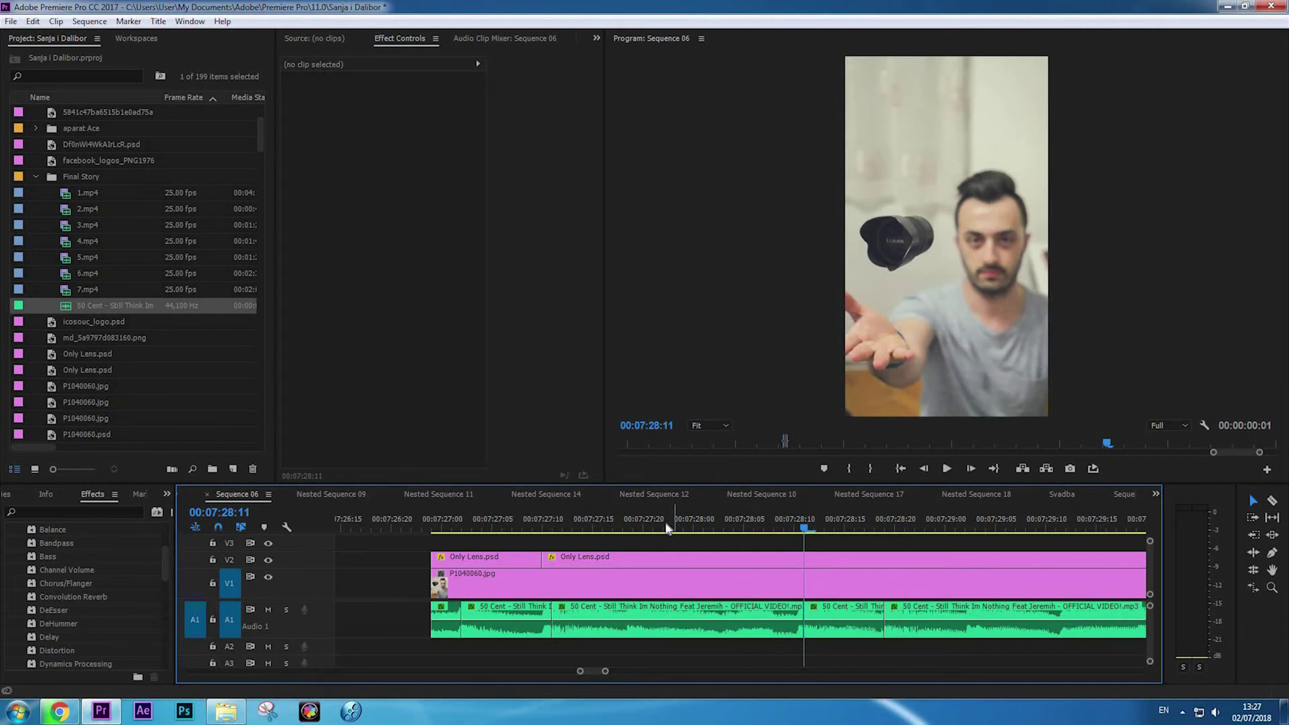
{"action": "scroll", "coordinate": [764, 560], "scroll_direction": "down", "scroll_amount": 2}
{"action": "left_click_drag", "start_coordinate": [1071, 527], "coordinate": [955, 529]}
{"action": "left_click_drag", "start_coordinate": [787, 527], "coordinate": [553, 530]}
{"action": "scroll", "coordinate": [607, 531], "scroll_direction": "up", "scroll_amount": 2}
{"action": "key", "text": "space"}
{"action": "key", "text": "space"}
{"action": "key", "text": "c"}
{"action": "left_click", "coordinate": [756, 559]}
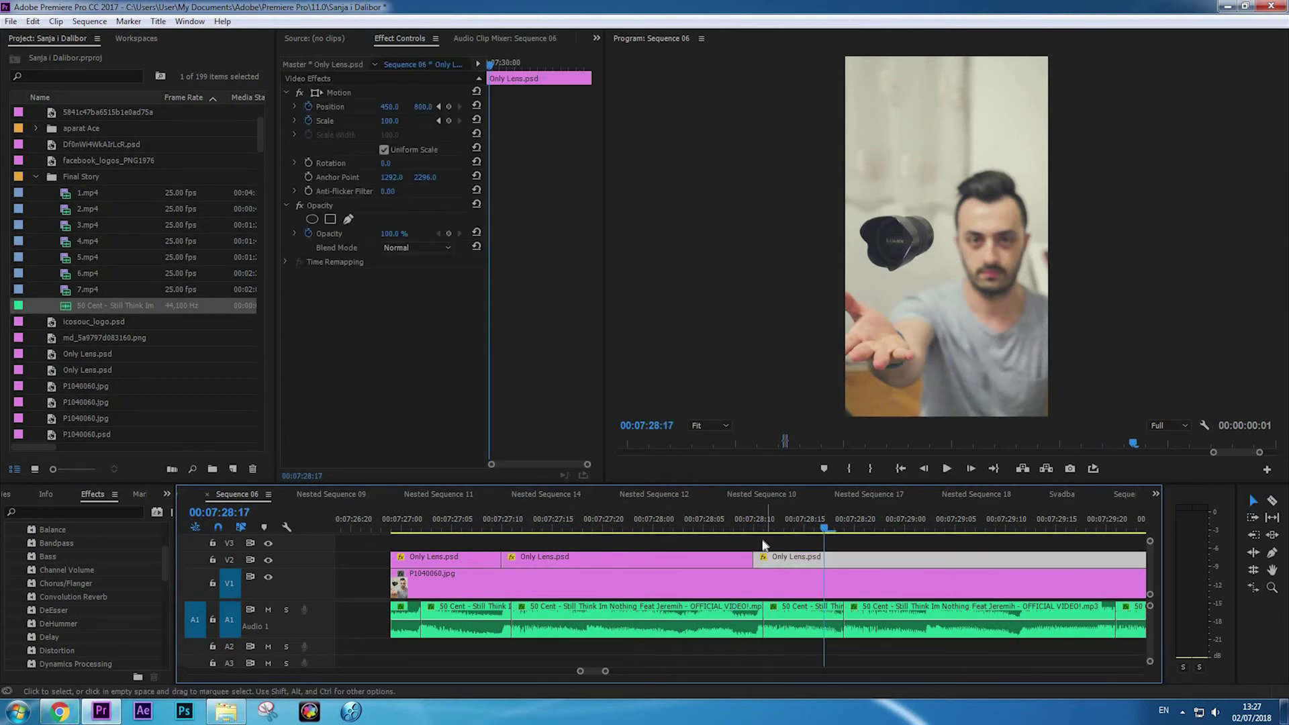
Split the Only Lens.psd clip just before each following song beat, through about 00:07:31:02.
{"action": "scroll", "coordinate": [763, 558], "scroll_direction": "down", "scroll_amount": 3}
{"action": "key", "text": "Left"}
{"action": "key", "text": "space"}
{"action": "key", "text": "v"}
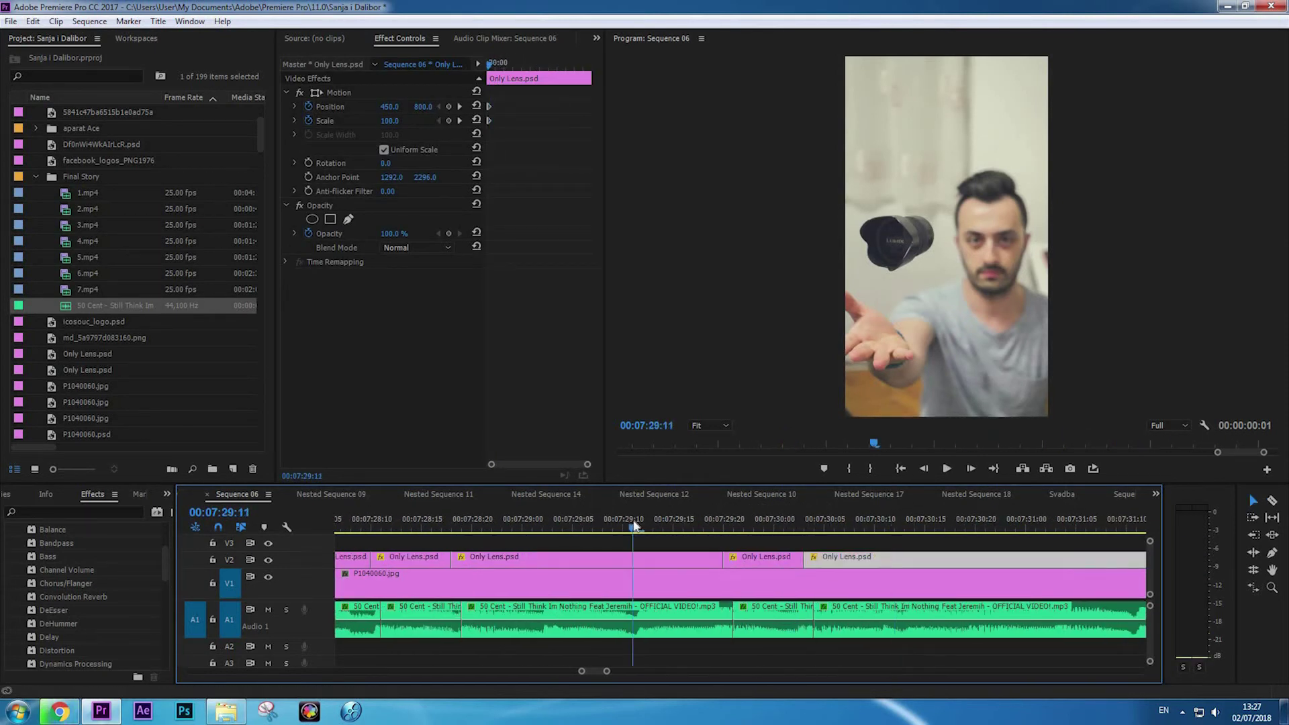
{"action": "key", "text": "space"}
{"action": "key", "text": "c"}
{"action": "left_click", "coordinate": [633, 559]}
{"action": "left_click", "coordinate": [704, 559]}
{"action": "key", "text": "v"}
{"action": "left_click", "coordinate": [739, 558]}
{"action": "key", "text": "space"}
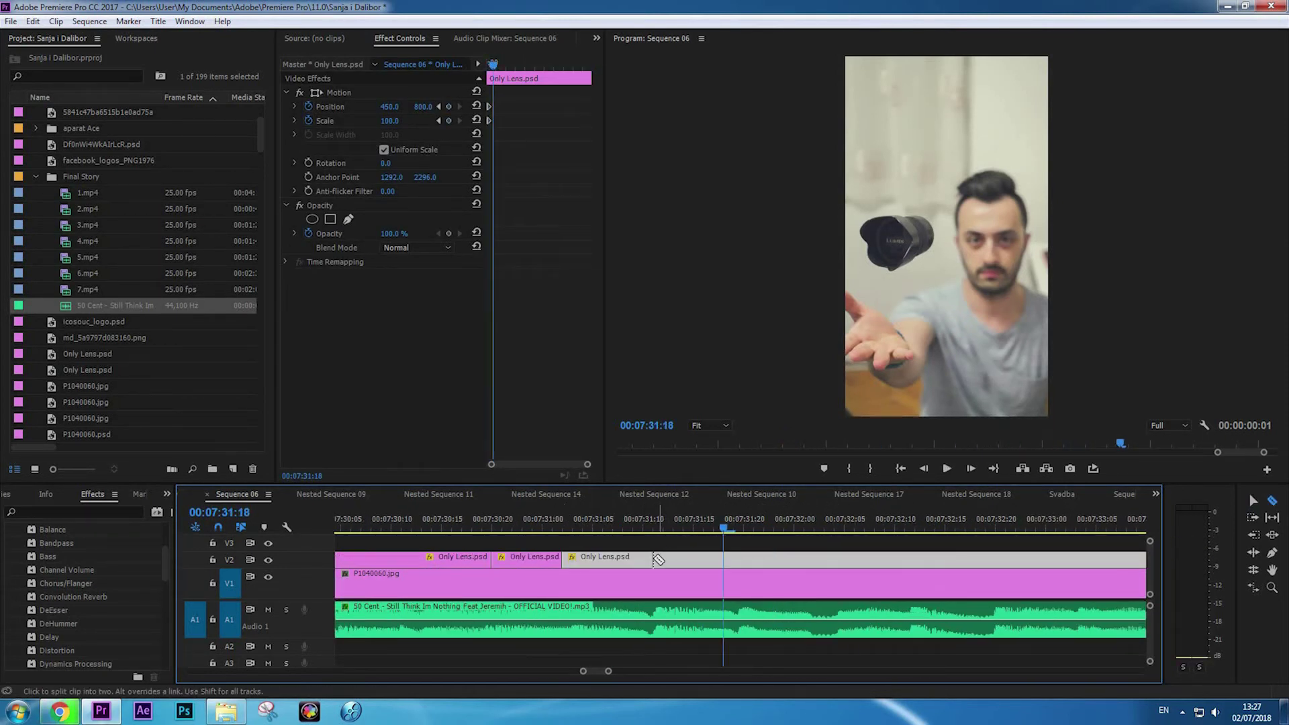
Split the Only Lens.psd clip at about 00:07:31:11 and at the next song beats up to about 00:07:33:17.
{"action": "left_click", "coordinate": [653, 558]}
{"action": "left_click", "coordinate": [911, 559]}
{"action": "key", "text": "v"}
{"action": "left_click", "coordinate": [555, 529]}
{"action": "key", "text": "space"}
{"action": "key", "text": "space"}
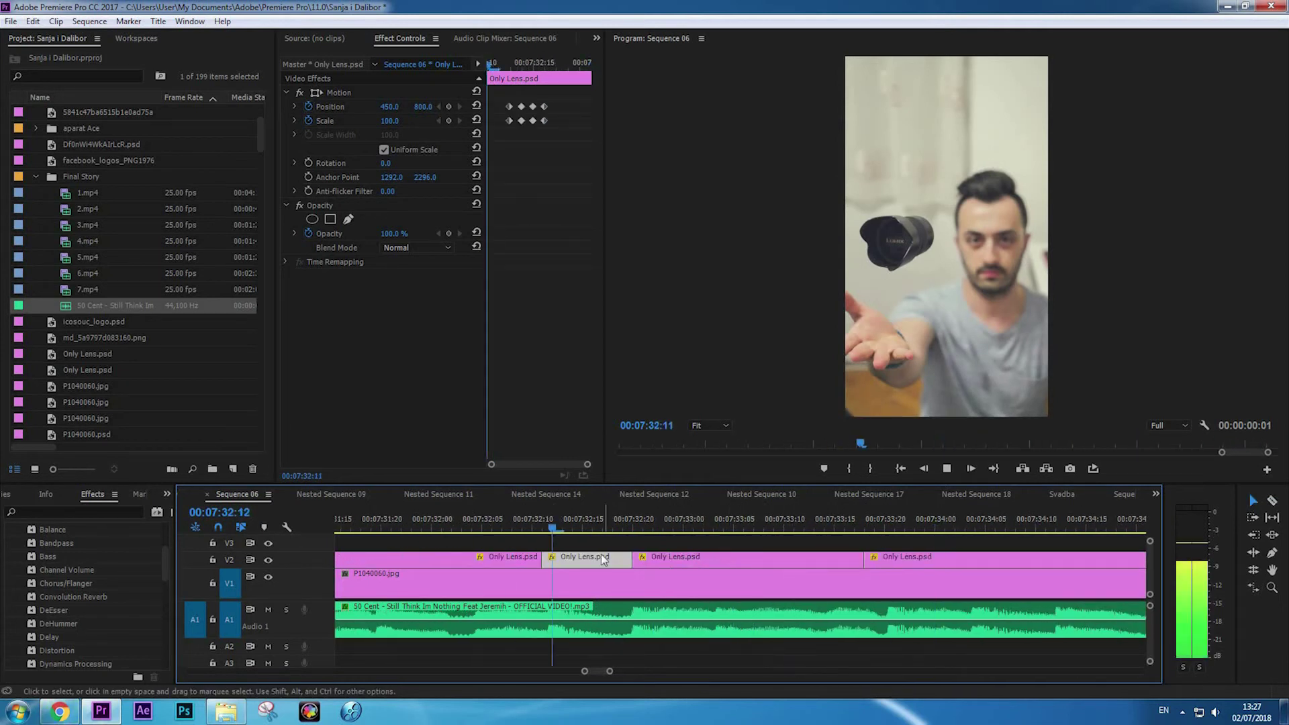
{"action": "left_click", "coordinate": [735, 559]}
Play the sequence from its opening in a maximized preview to check the lens pops against the music's beats.
{"action": "left_click", "coordinate": [532, 524]}
{"action": "key", "text": "space"}
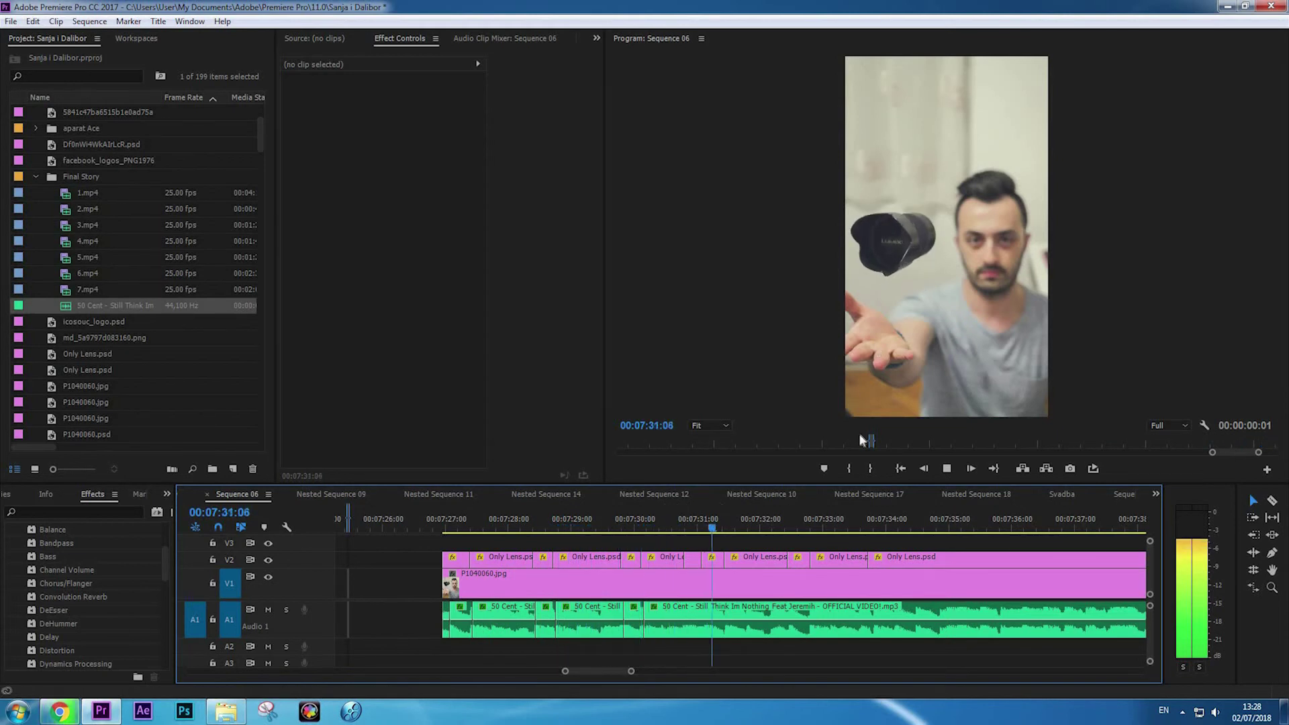
{"action": "left_click", "coordinate": [454, 532]}
{"action": "key", "text": "grave"}
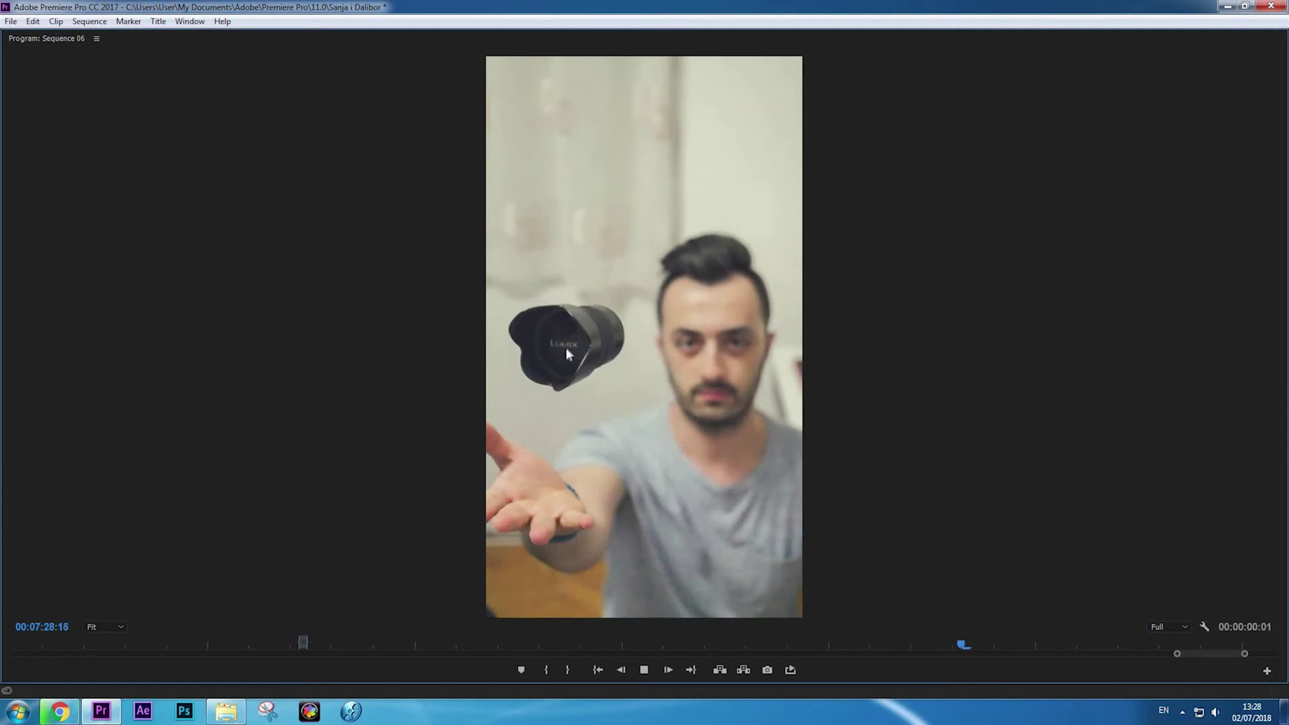
{"action": "key", "text": "space"}
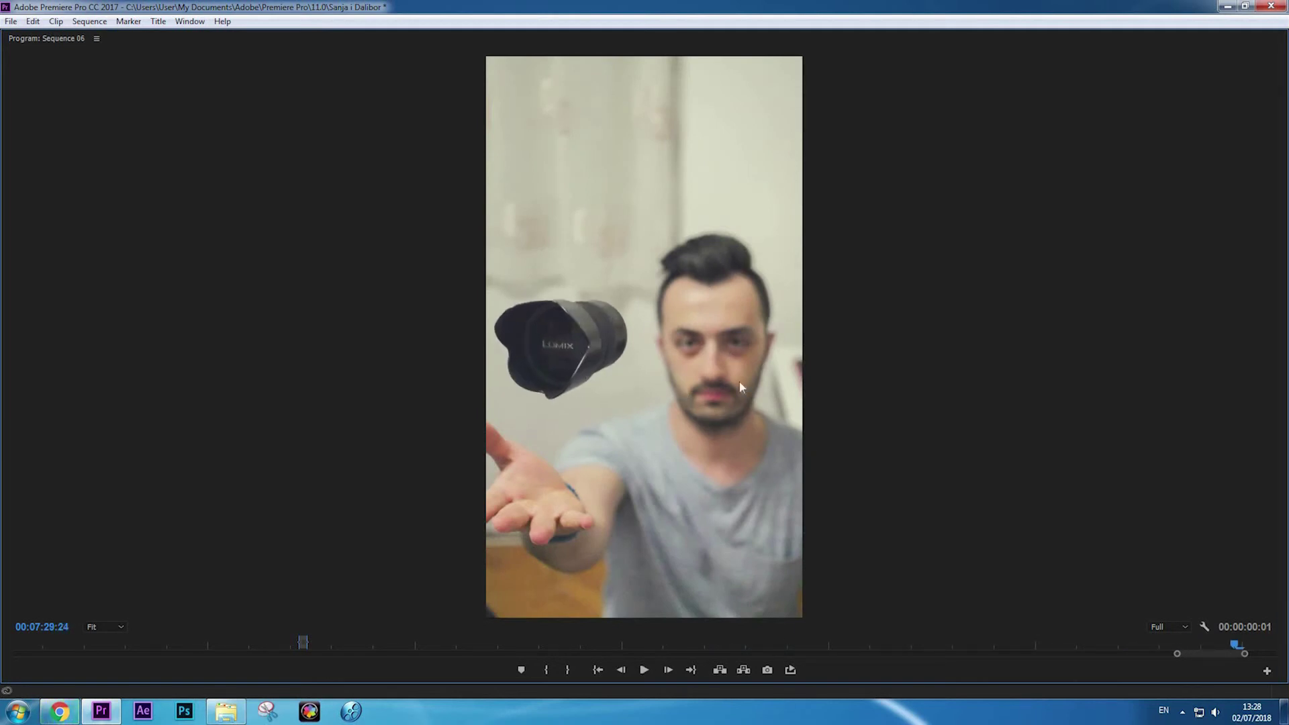
{"action": "key", "text": "space"}
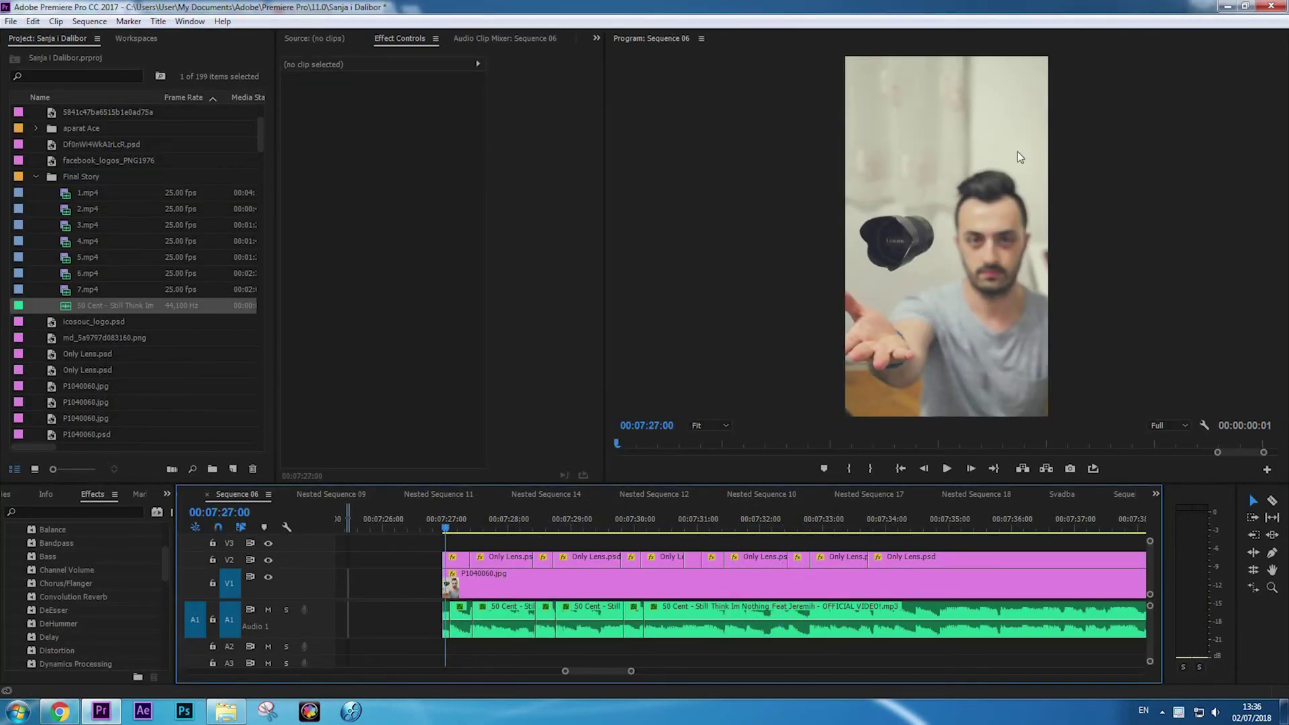
Near the end of the P1040060.jpg clip, at 00:07:41:19, add keyframes with Scale 105 and Position 466, 797.
{"action": "left_click", "coordinate": [514, 591]}
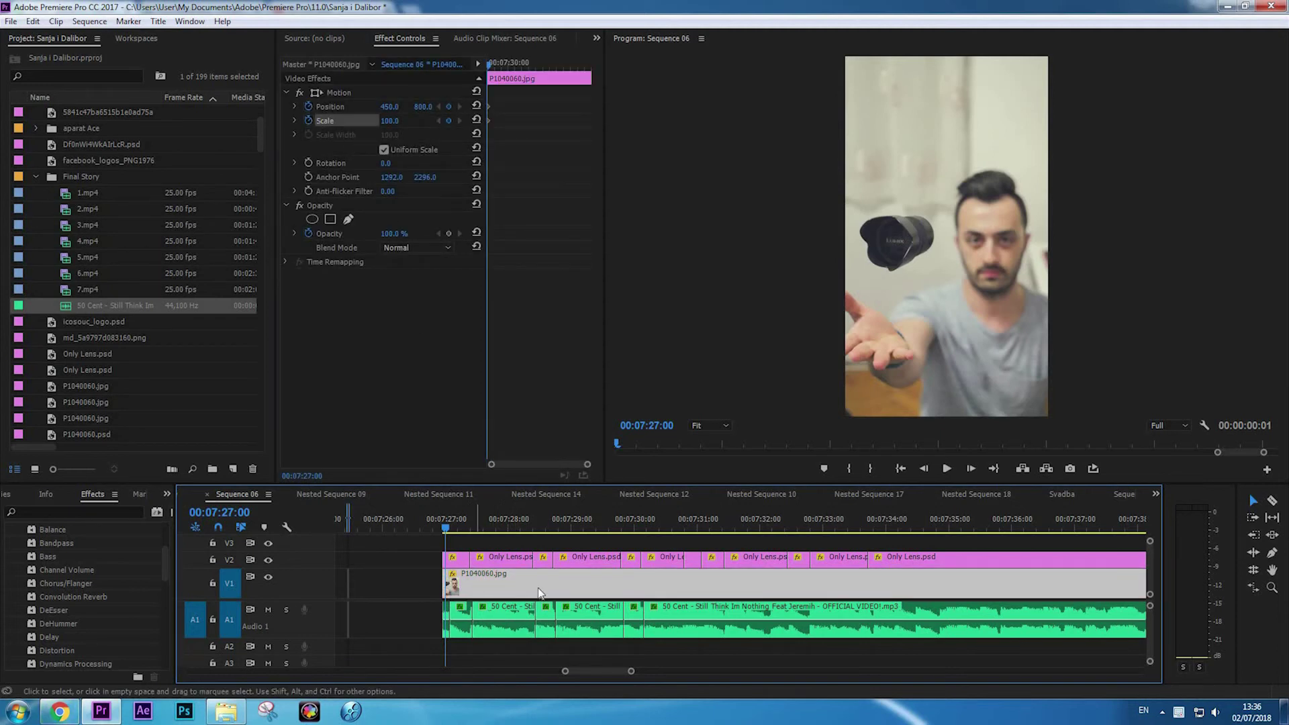
{"action": "key", "text": "minus"}
{"action": "key", "text": "equal"}
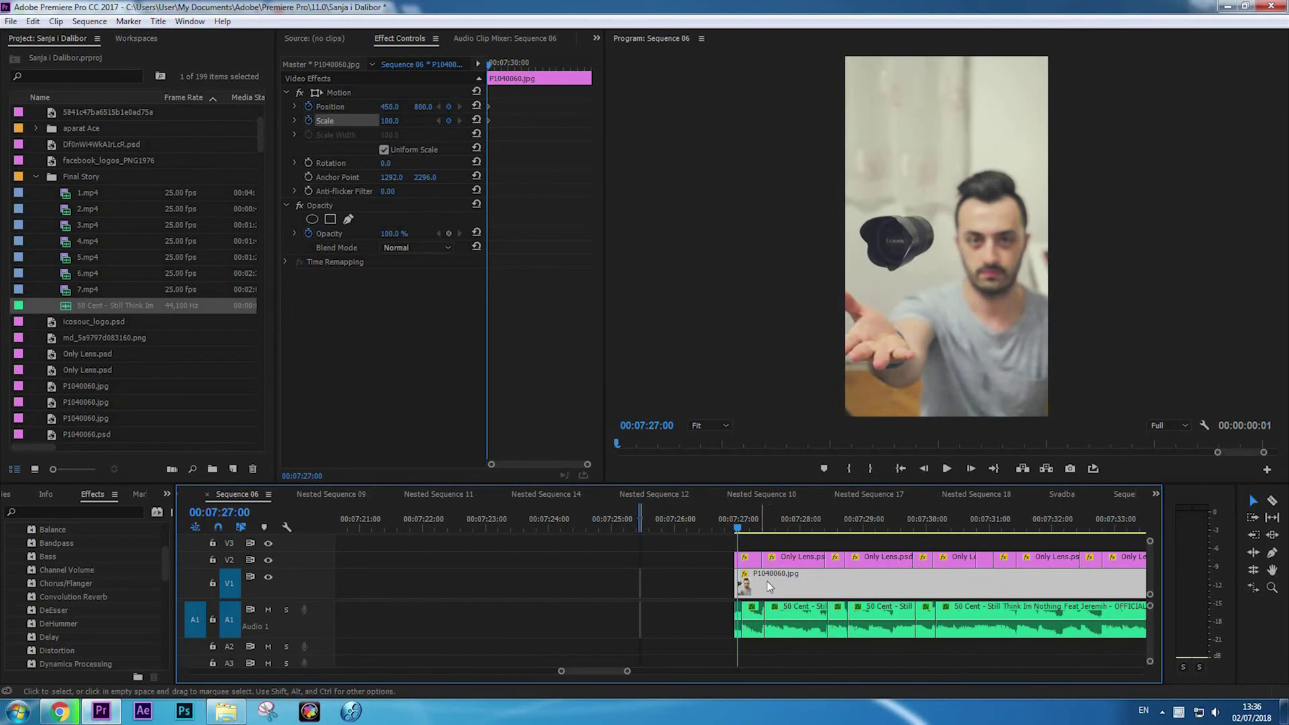
{"action": "scroll", "coordinate": [767, 581], "scroll_direction": "down", "scroll_amount": 5}
{"action": "key", "text": "minus"}
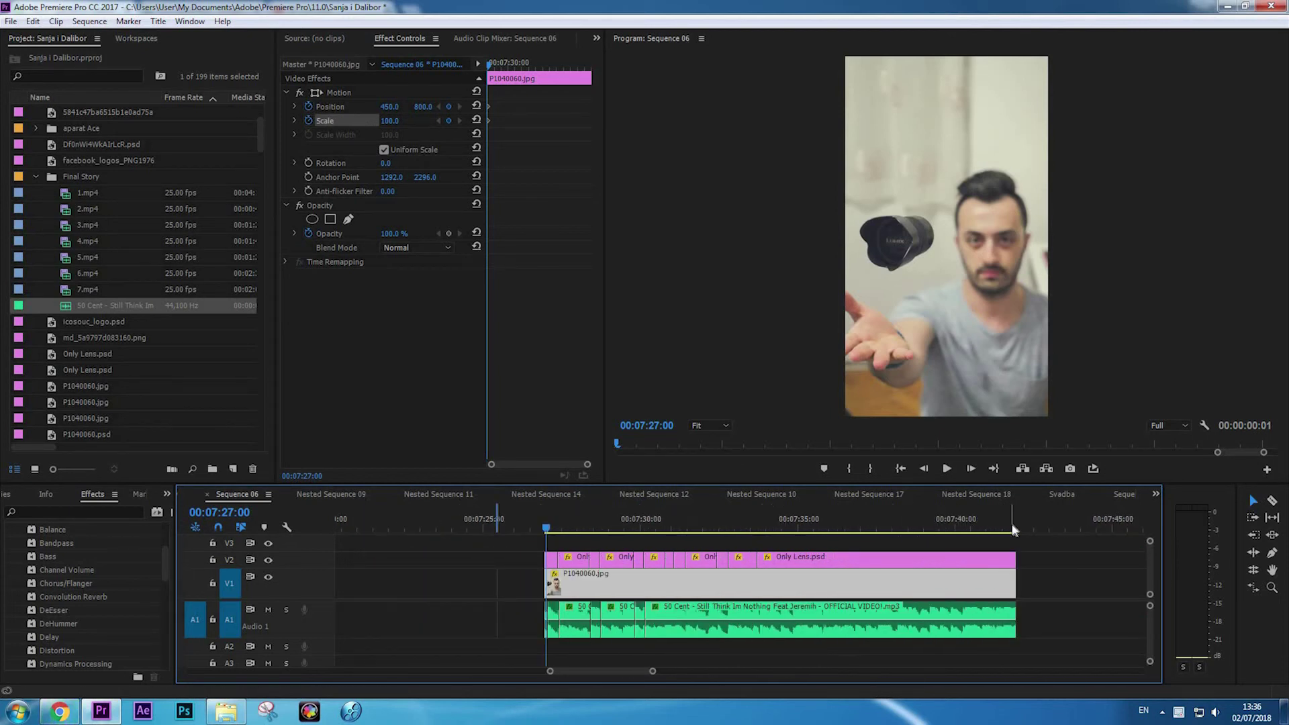
{"action": "left_click", "coordinate": [1010, 529]}
{"action": "left_click", "coordinate": [389, 121]}
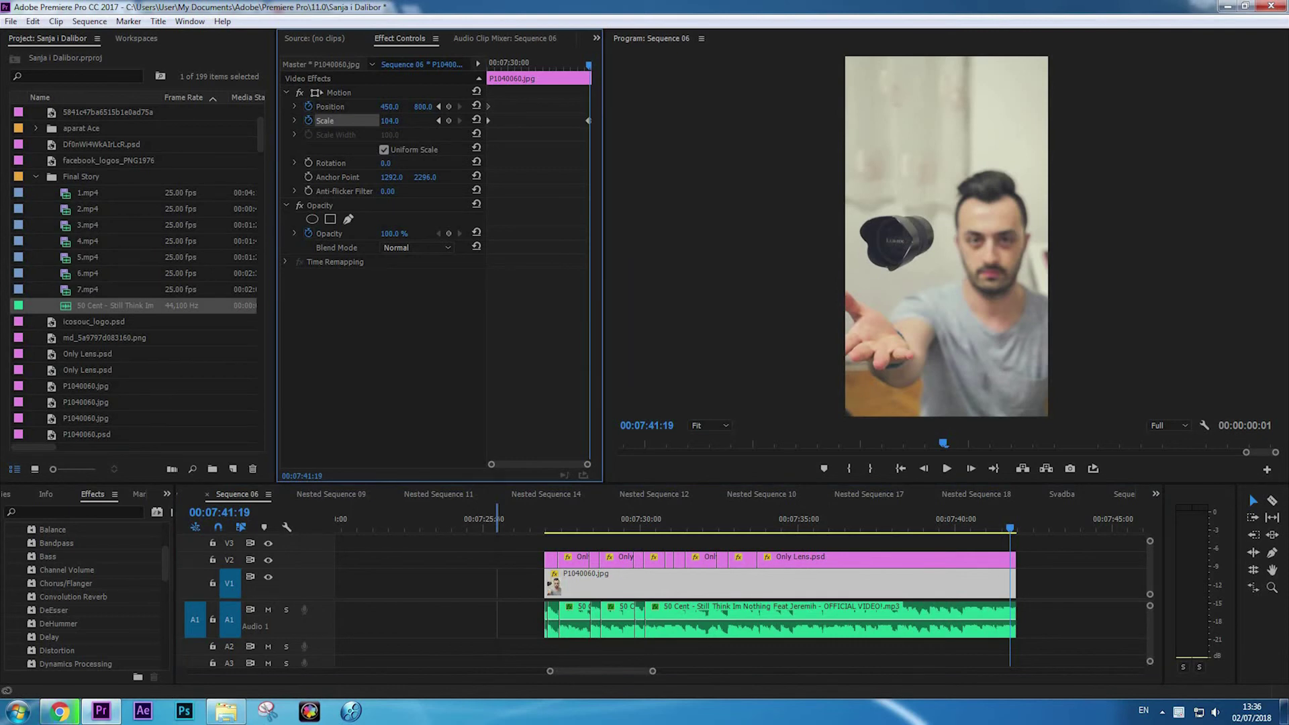
{"action": "left_click_drag", "start_coordinate": [388, 120], "coordinate": [399, 121]}
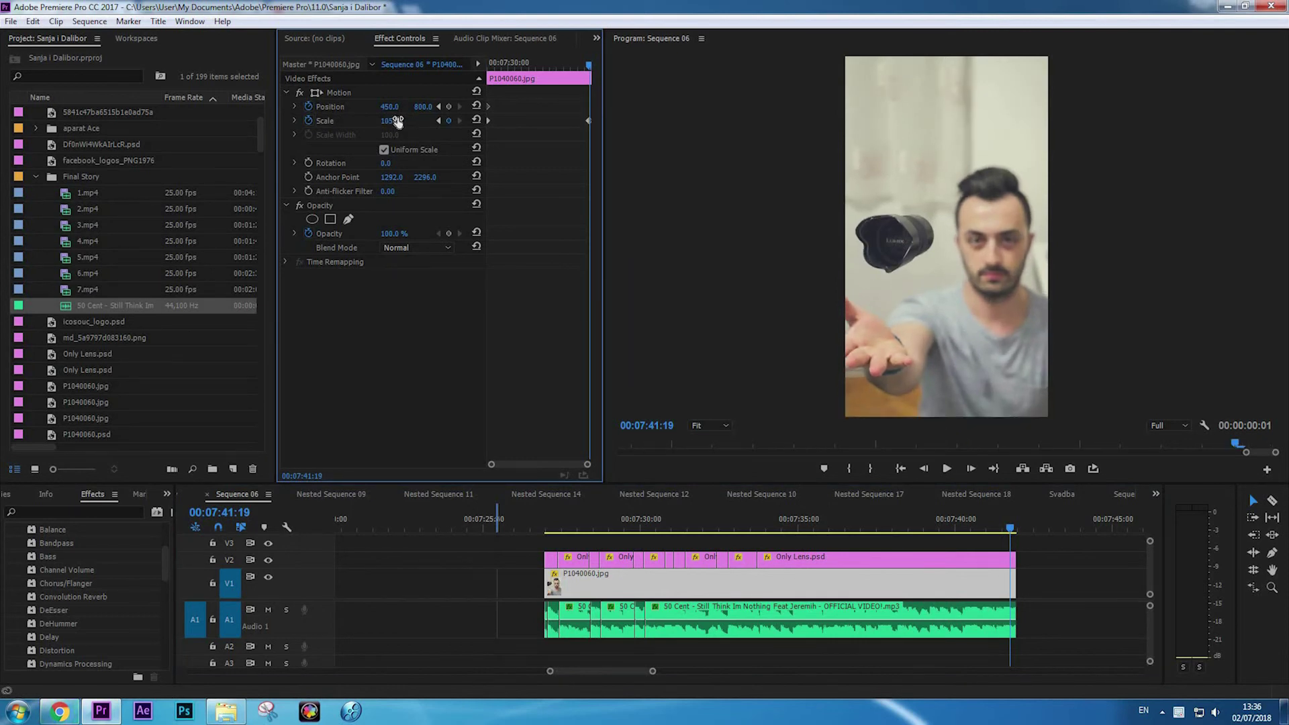
{"action": "left_click_drag", "start_coordinate": [390, 107], "coordinate": [416, 107]}
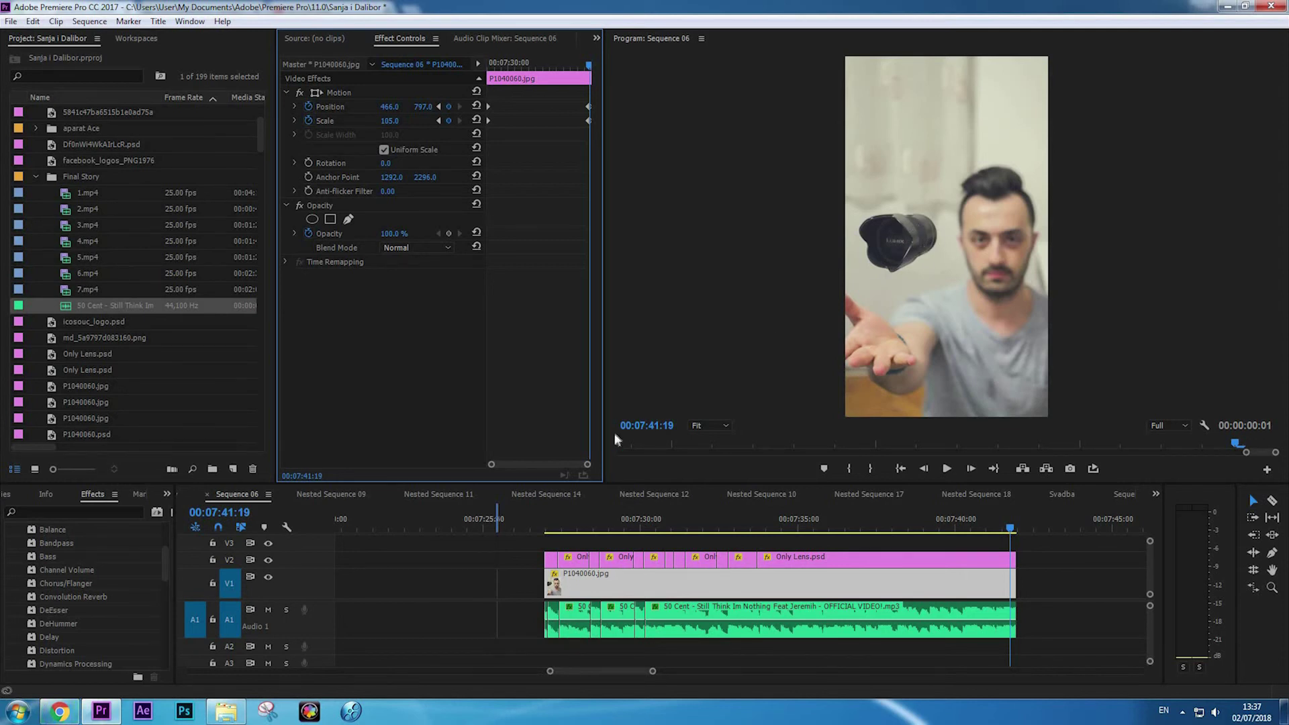
Play the sequence from 00:07:26:19 in a maximized preview to check the background photo's slow zoom with the lens pops.
{"action": "left_click", "coordinate": [546, 523]}
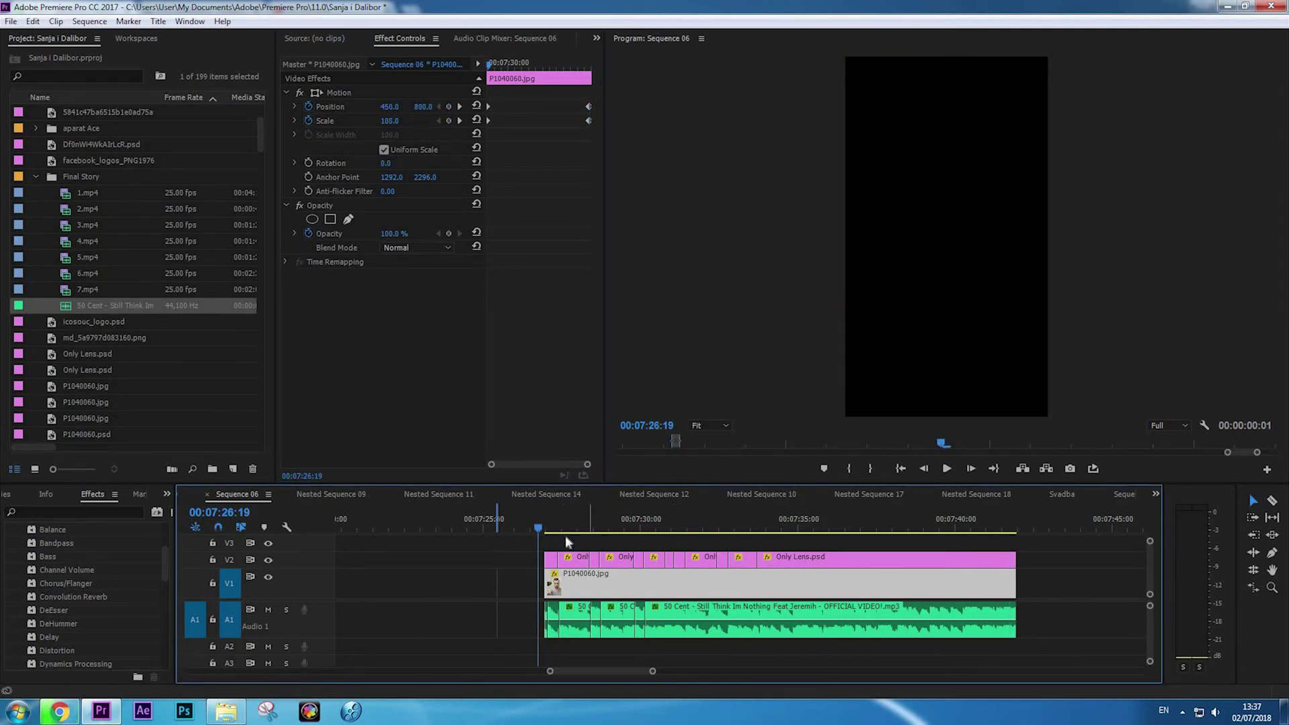
{"action": "key", "text": "grave"}
{"action": "key", "text": "space"}
{"action": "key", "text": "grave"}
{"action": "key", "text": "grave"}
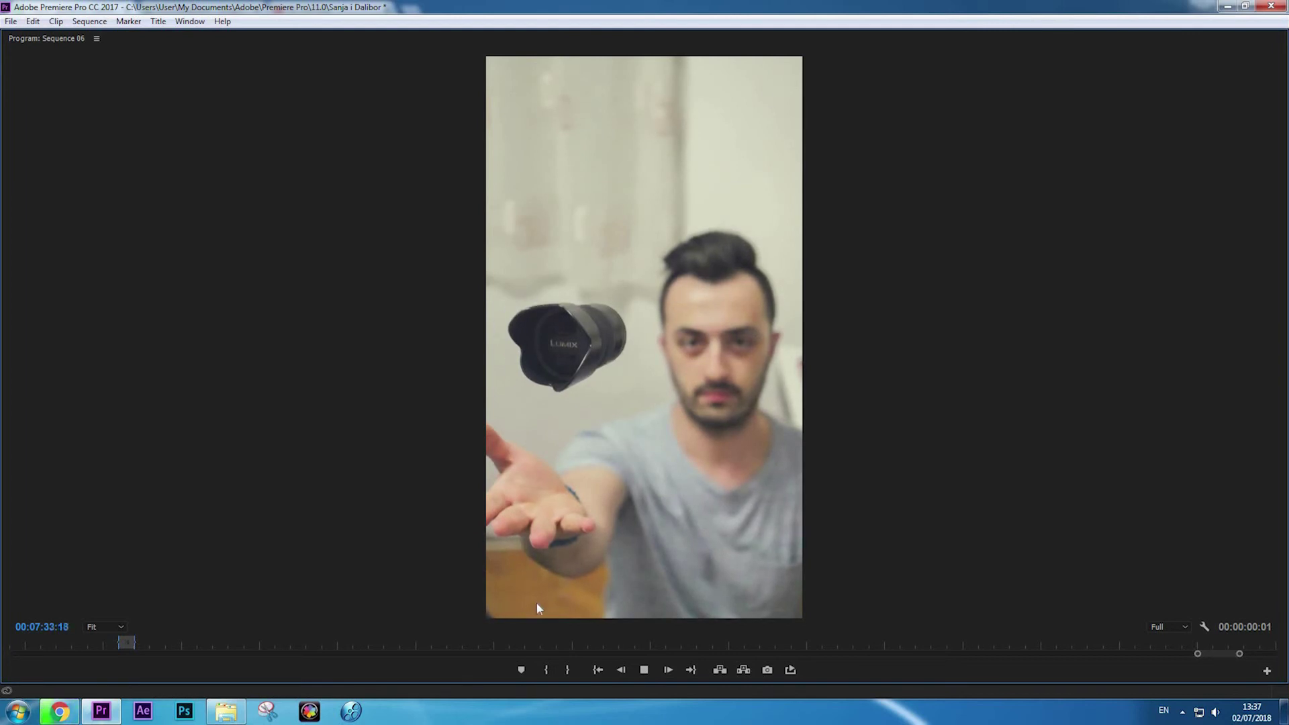
{"action": "key", "text": "grave"}
{"action": "left_click_drag", "start_coordinate": [647, 526], "coordinate": [559, 526]}
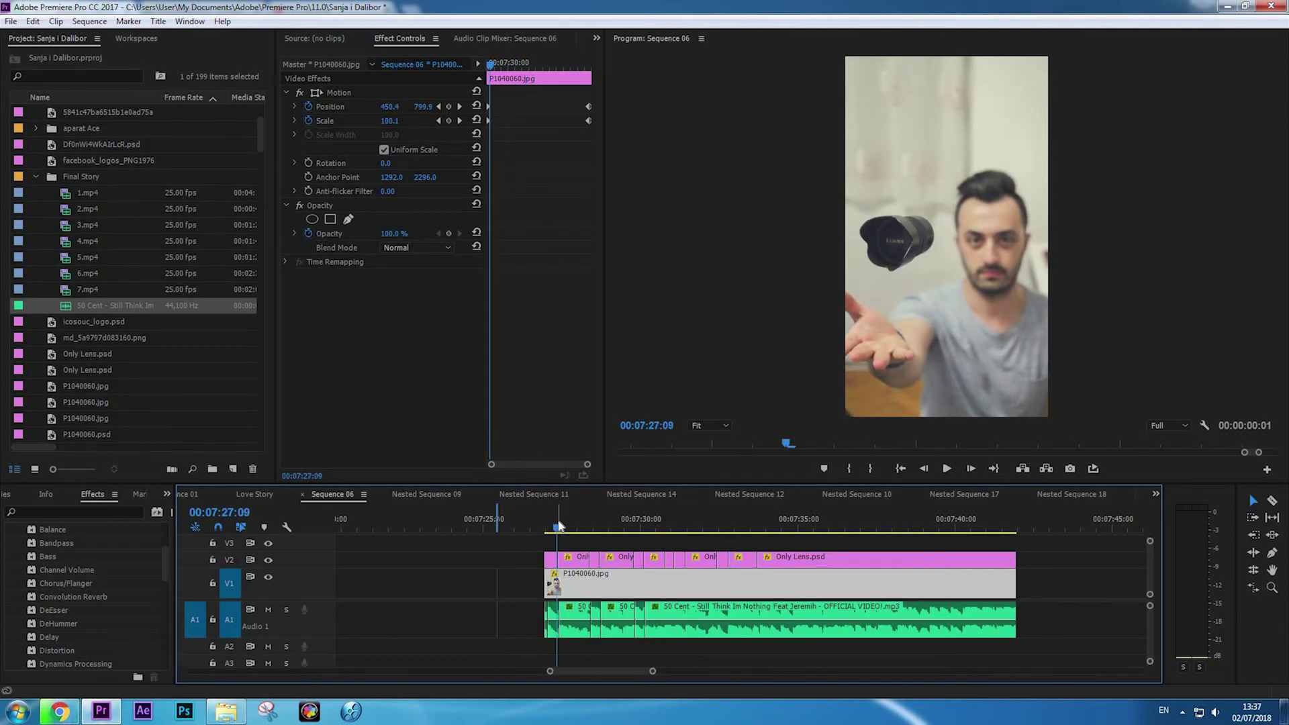